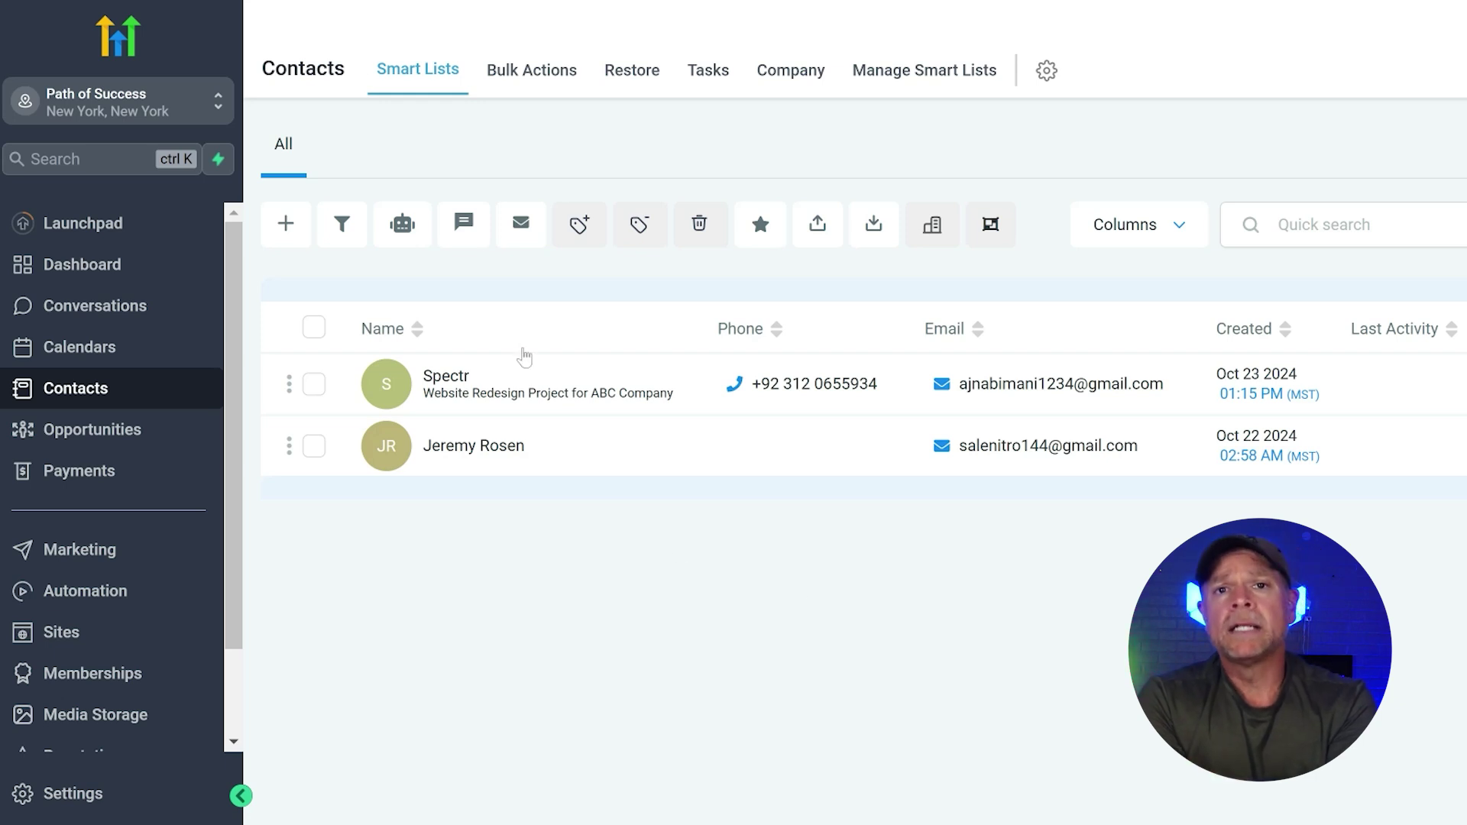
View the Bulk Actions history of past contact operations.
{"action": "left_click", "coordinate": [551, 86]}
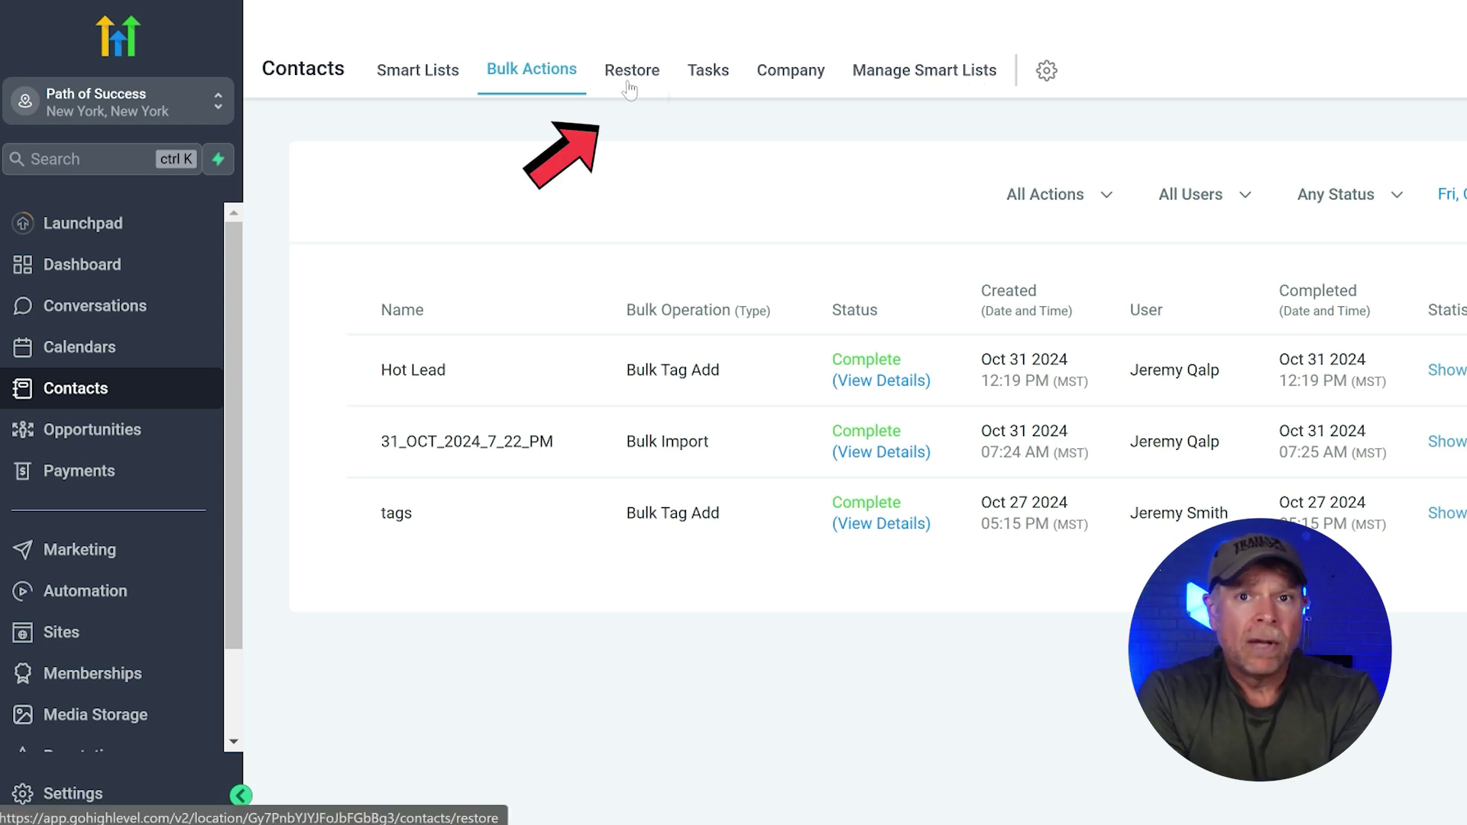
Look over the Restore page for deleted contacts, then the contact Tasks list.
{"action": "left_click", "coordinate": [694, 85]}
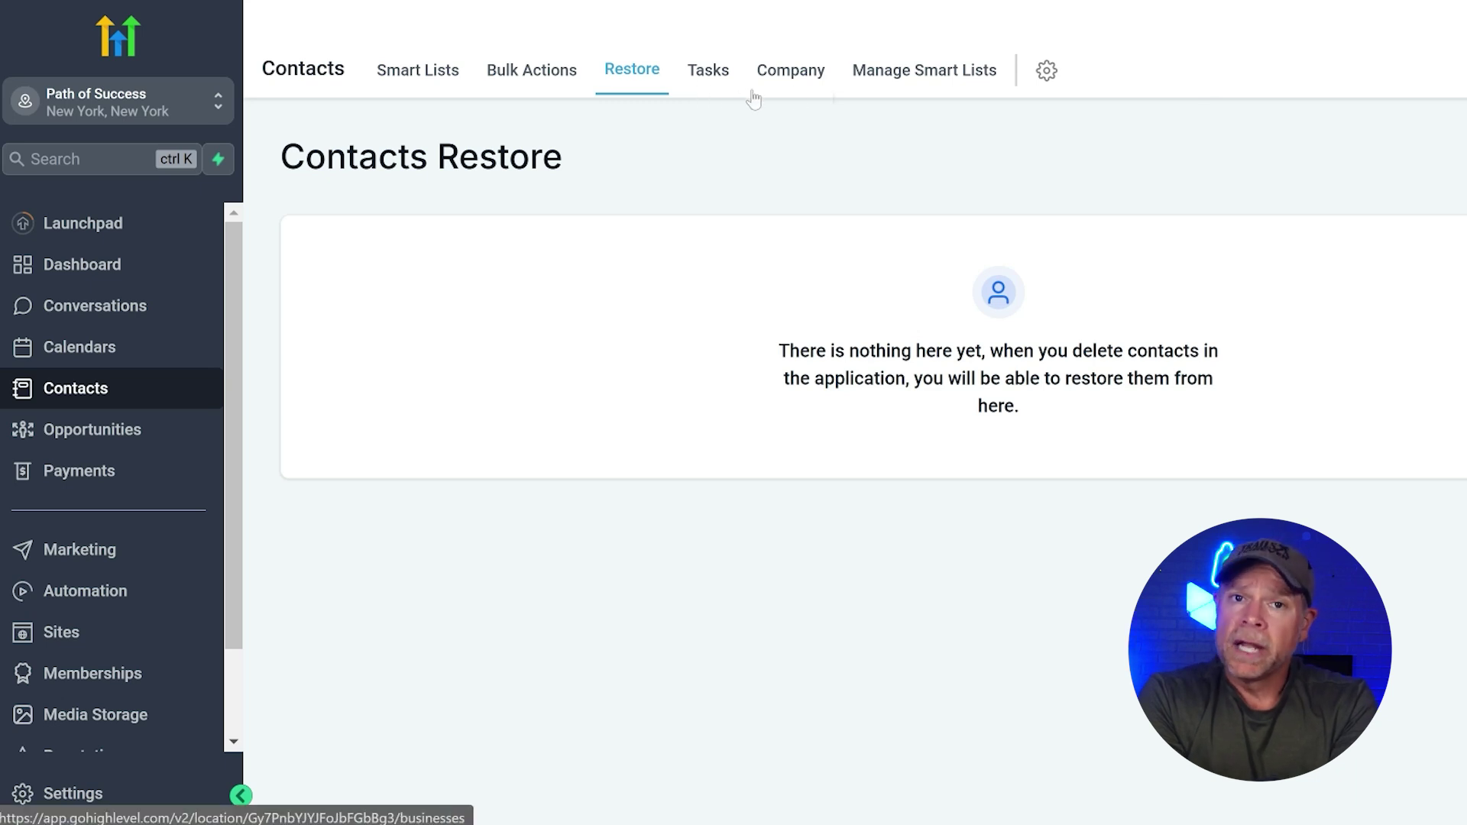
{"action": "left_click", "coordinate": [708, 71]}
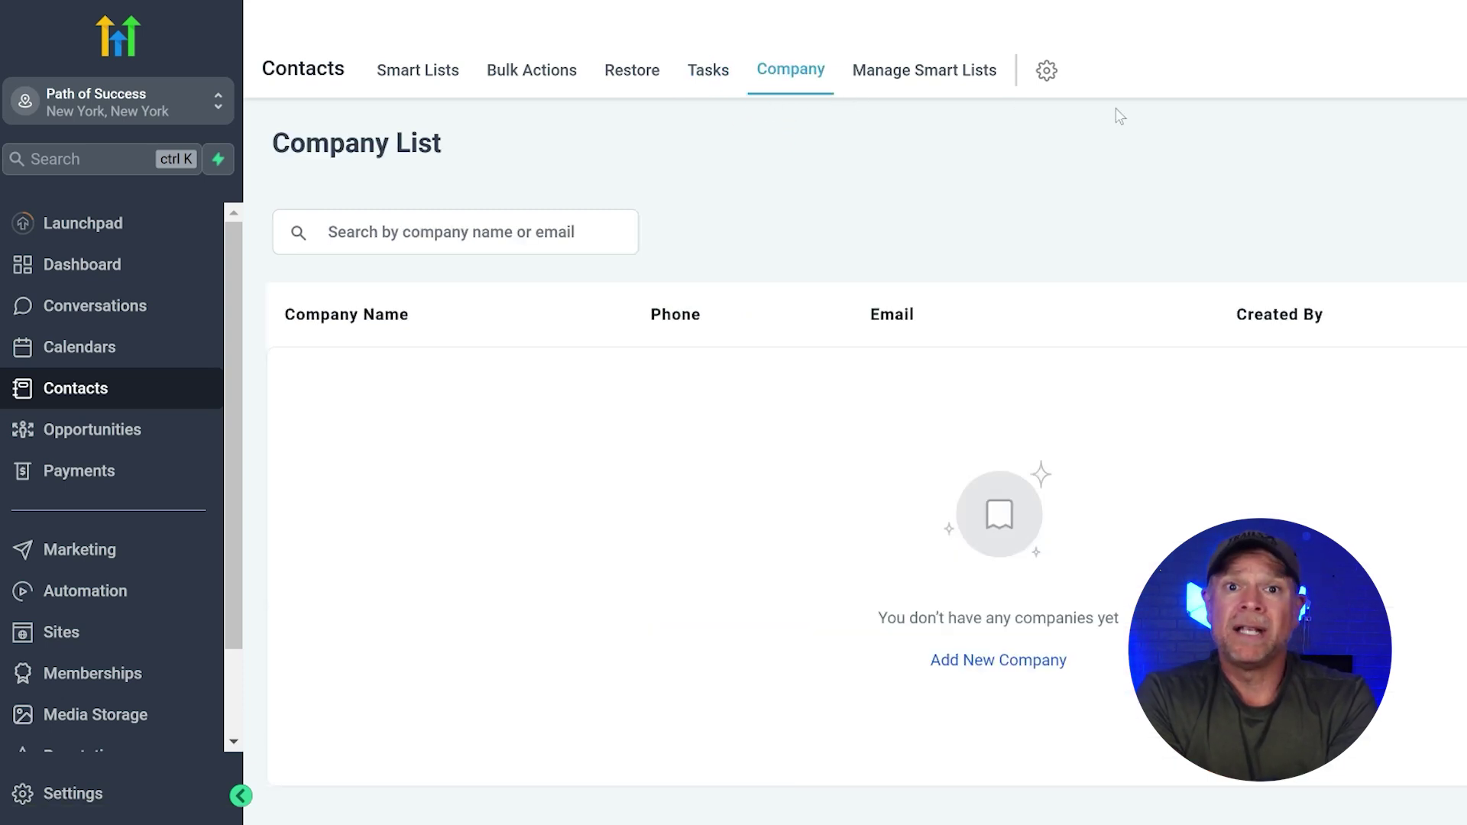
Check the Manage Smart Lists page, return to all contacts, and begin a new contact.
{"action": "left_click", "coordinate": [918, 88]}
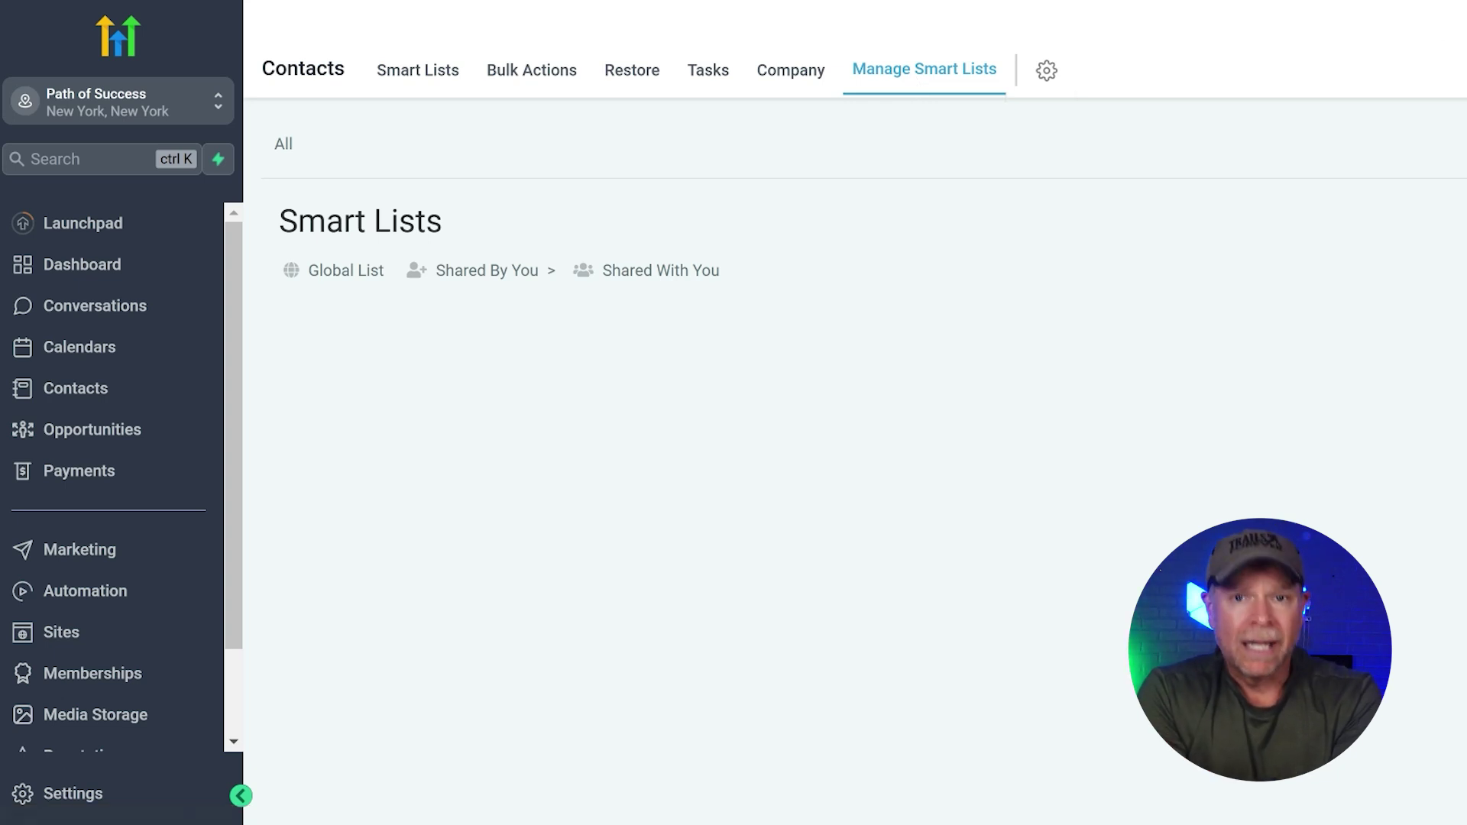
{"action": "left_click", "coordinate": [394, 77]}
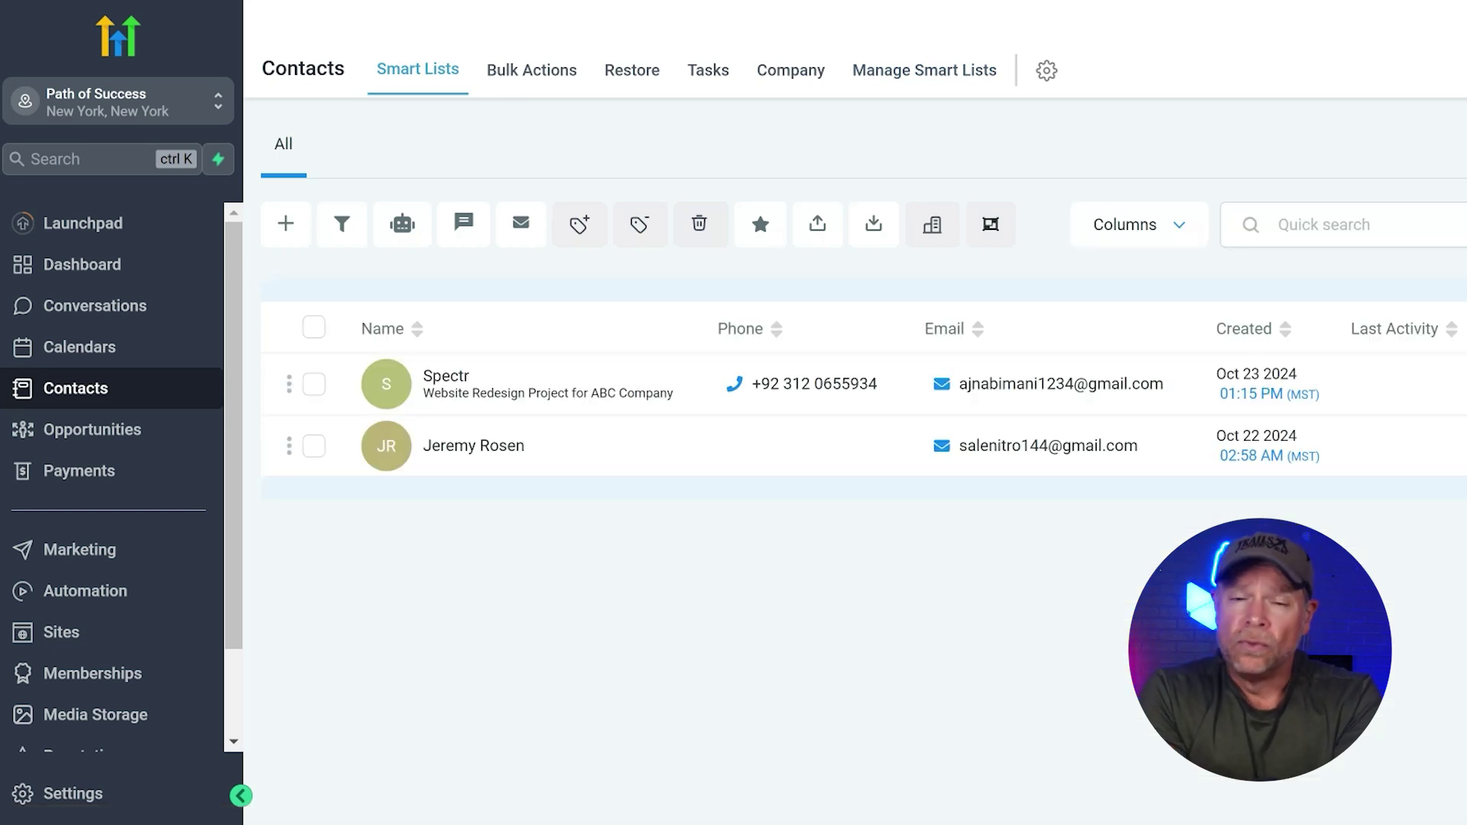
{"action": "left_click", "coordinate": [292, 227]}
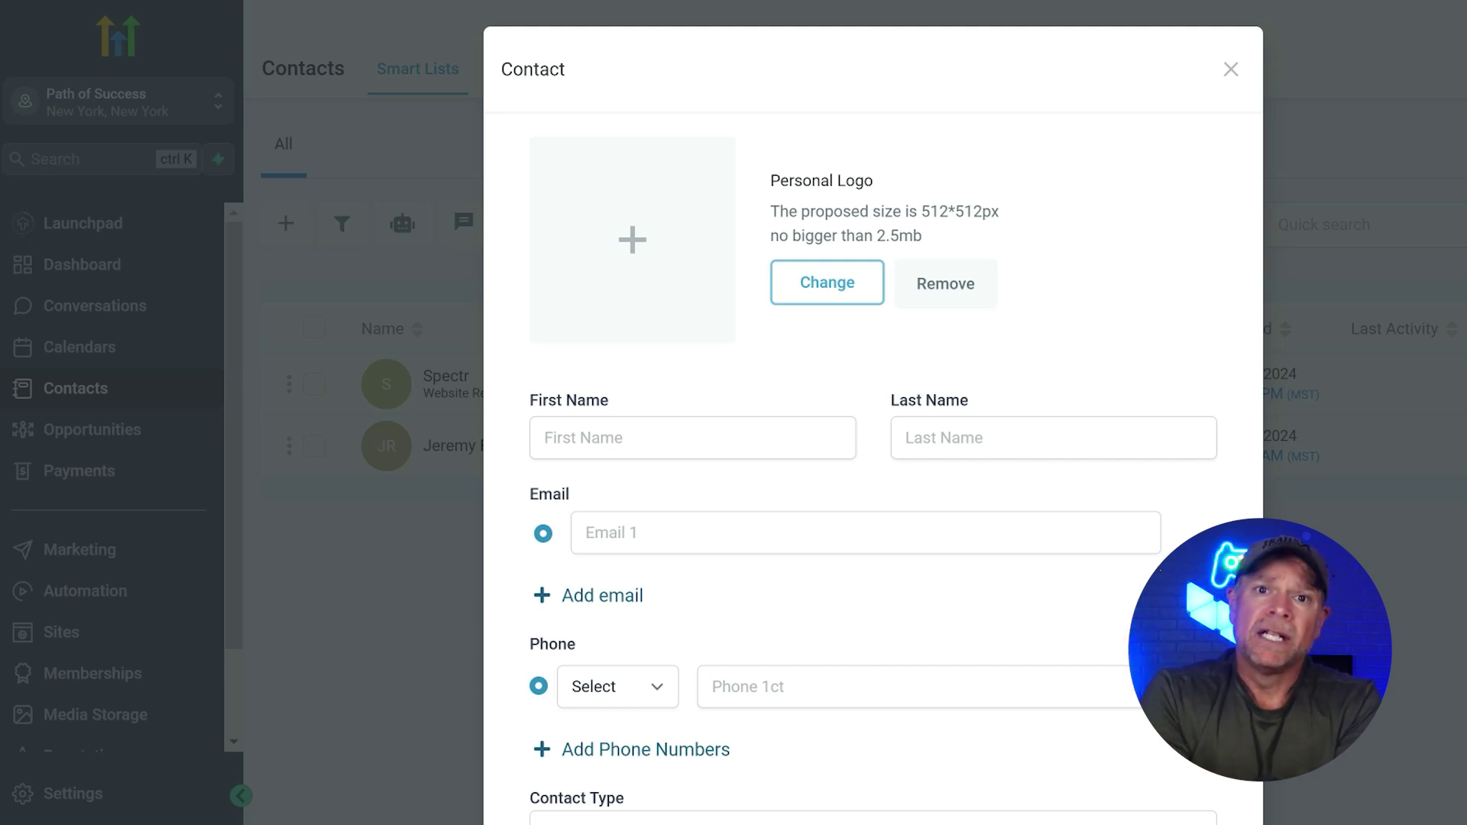
Enter the contact's first name in the new contact form.
{"action": "left_click_drag", "start_coordinate": [771, 212], "coordinate": [1027, 252]}
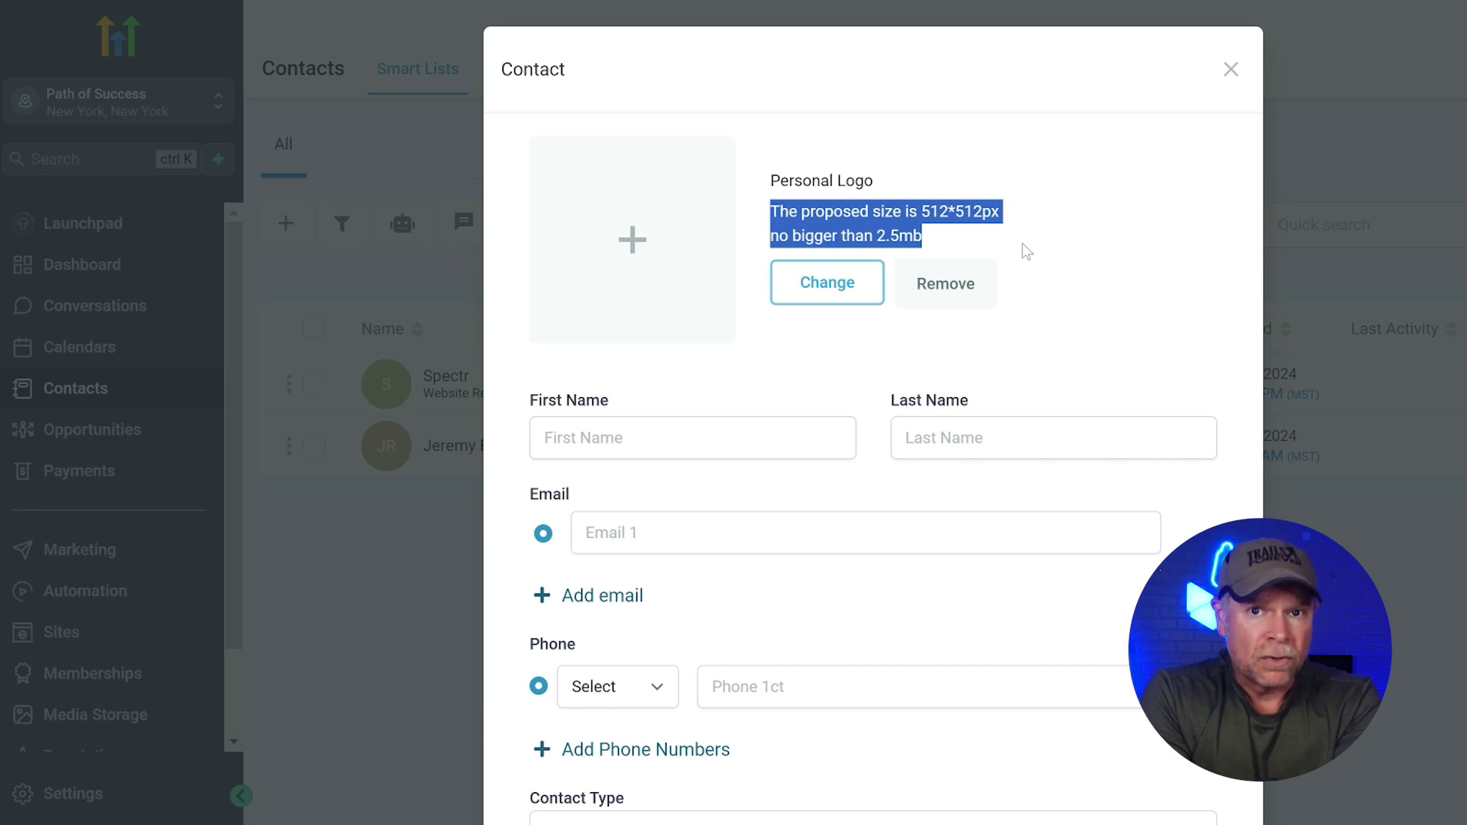
{"action": "left_click", "coordinate": [1032, 255]}
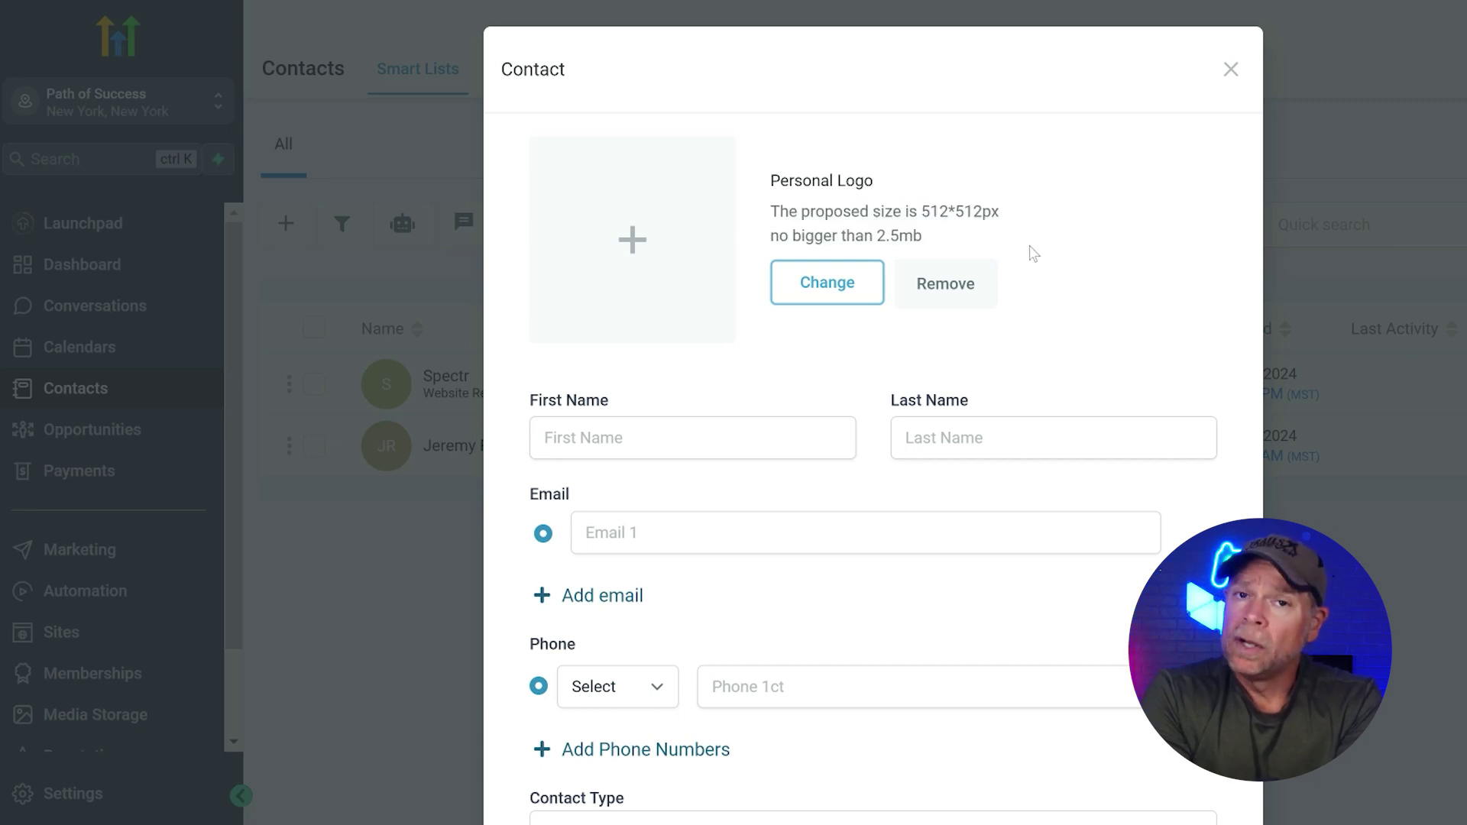
{"action": "scroll", "coordinate": [1032, 253], "scroll_direction": "down", "scroll_amount": 2}
{"action": "left_click", "coordinate": [545, 323]}
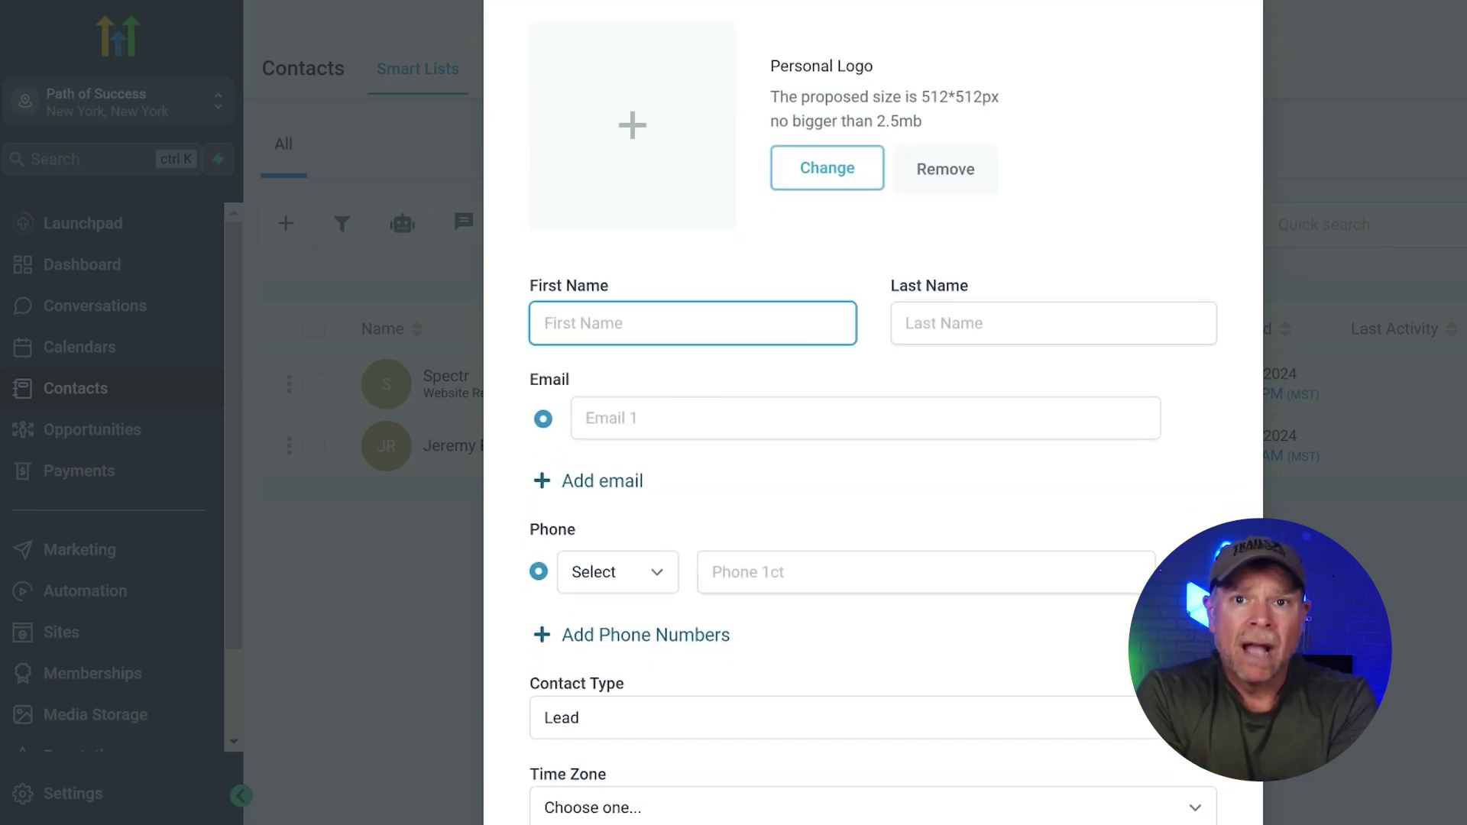
{"action": "type", "text": "jeremy"}
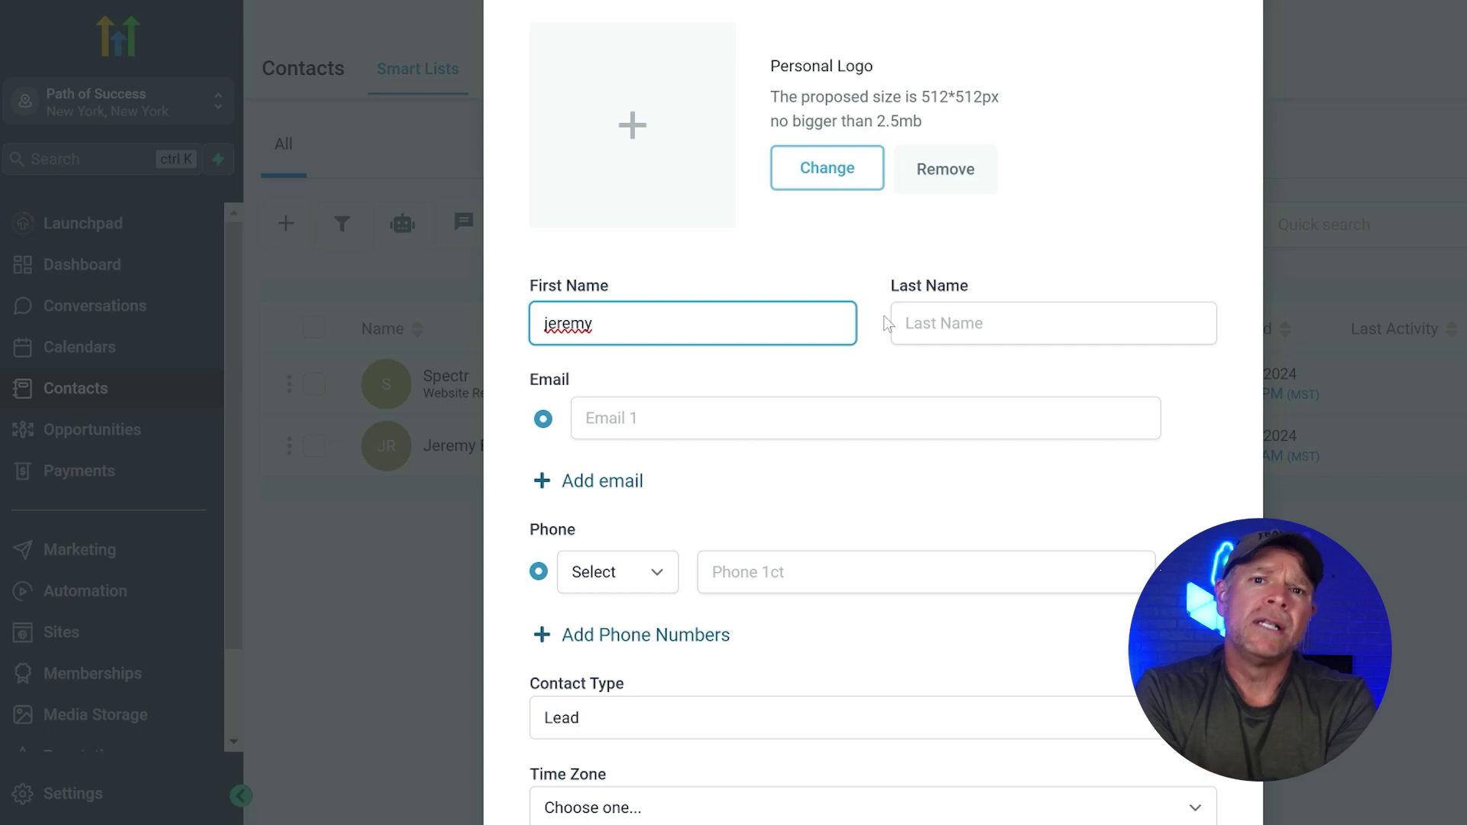
Add and then remove two extra email fields, and bring up the phone type options.
{"action": "scroll", "coordinate": [885, 330], "scroll_direction": "down", "scroll_amount": 1}
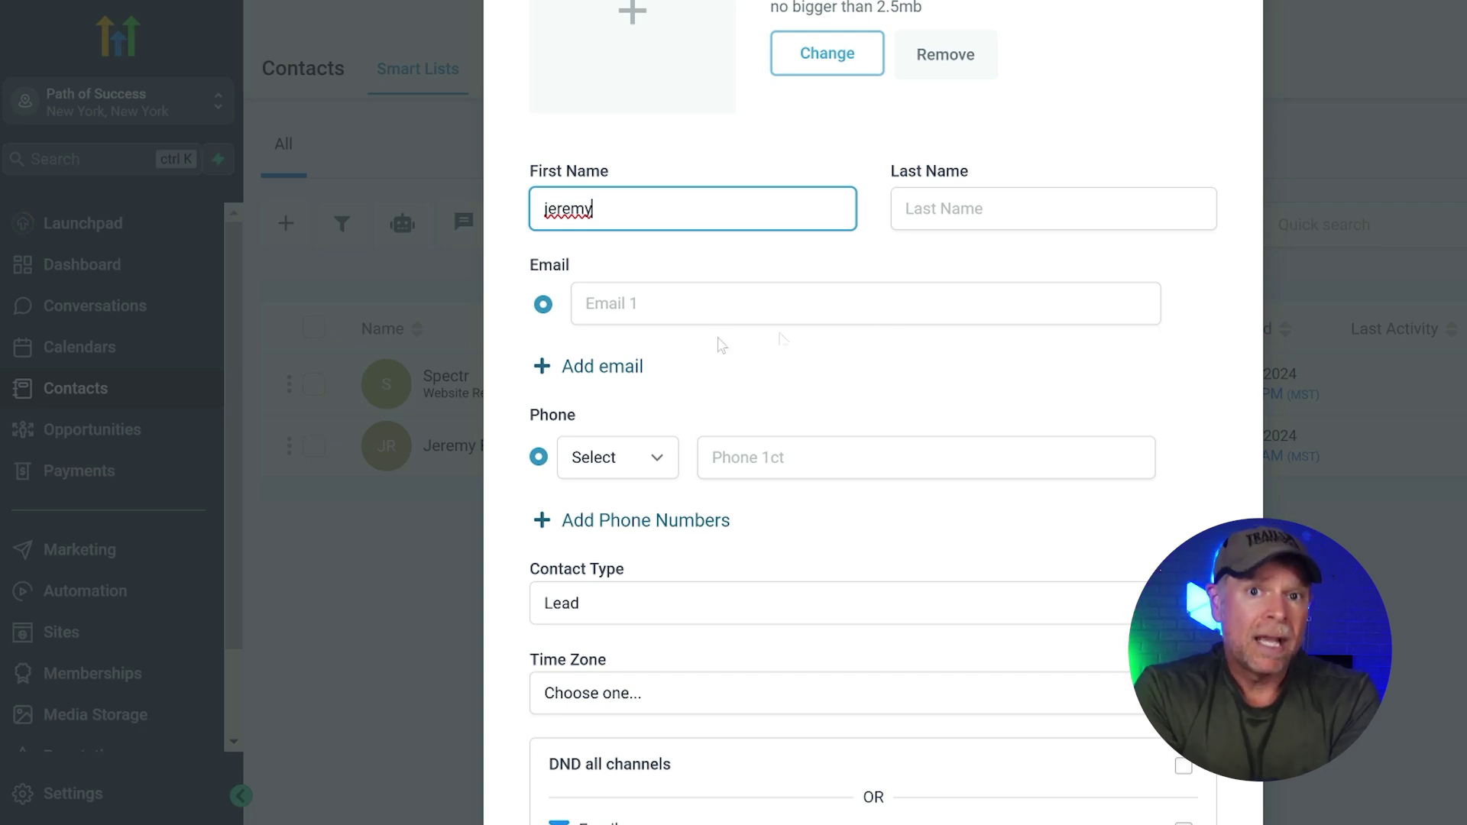
{"action": "left_click", "coordinate": [600, 367]}
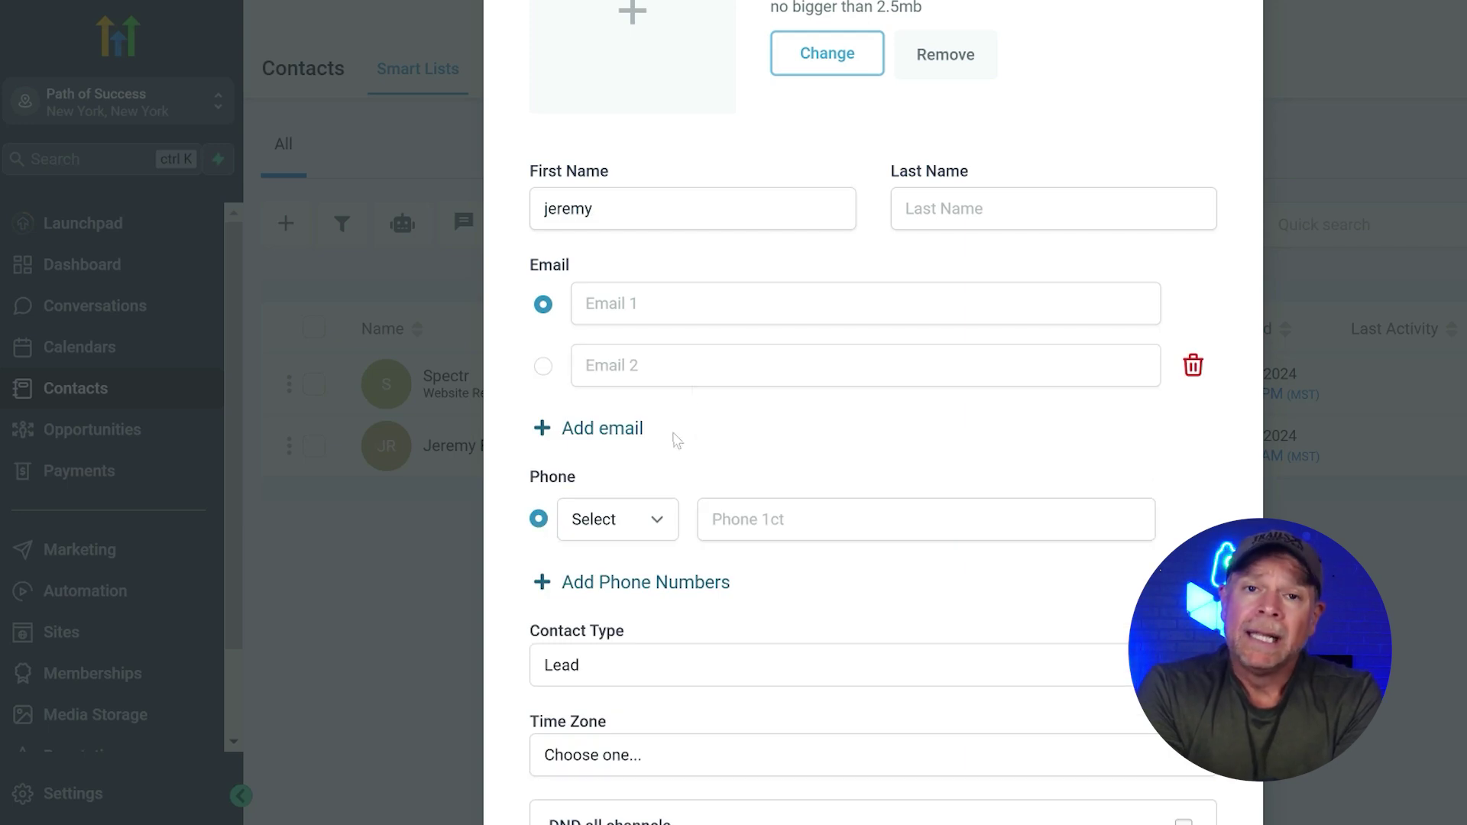
{"action": "left_click", "coordinate": [631, 437]}
{"action": "left_click", "coordinate": [1193, 428]}
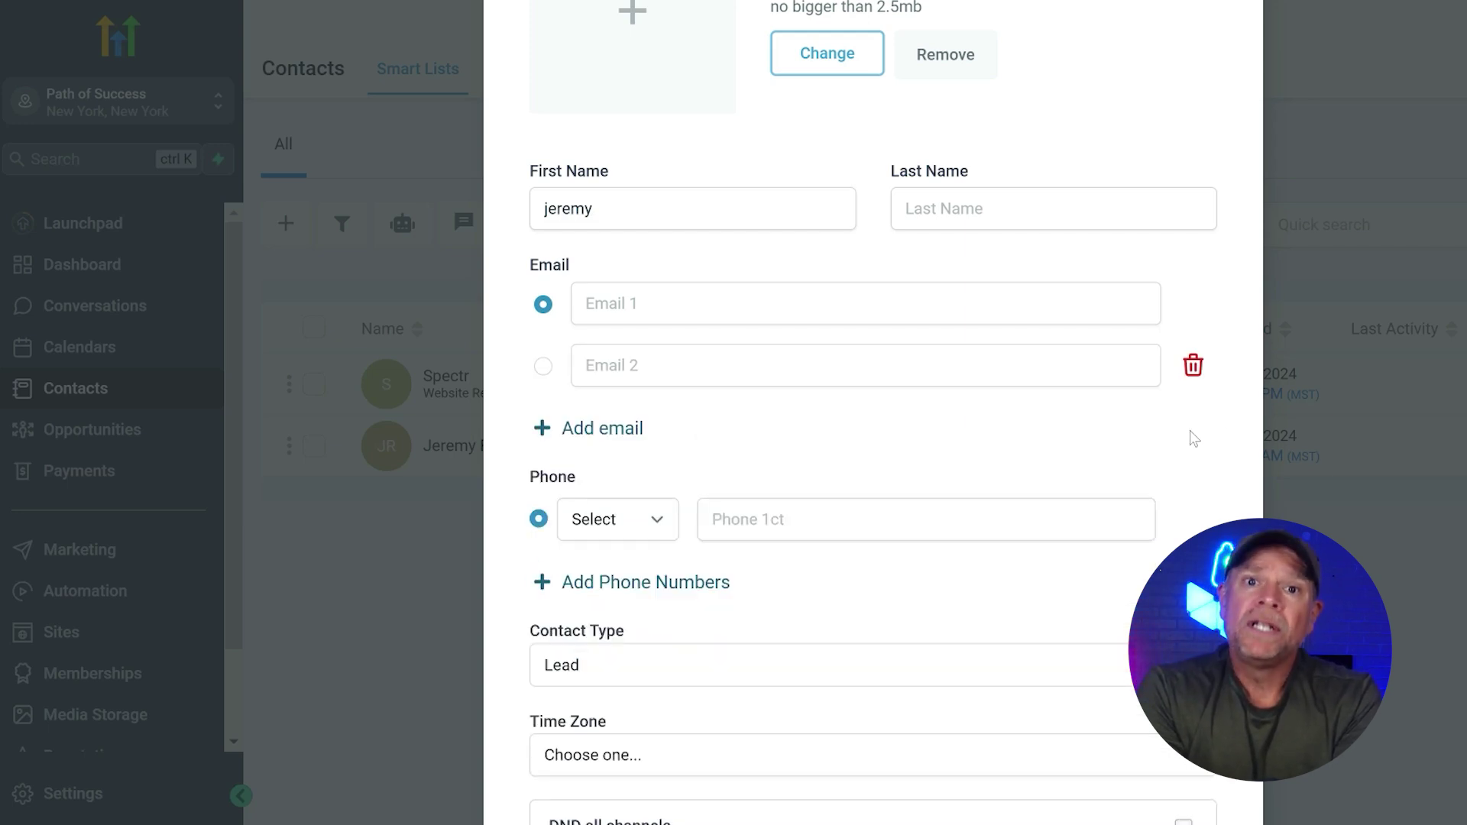
{"action": "left_click", "coordinate": [1193, 376]}
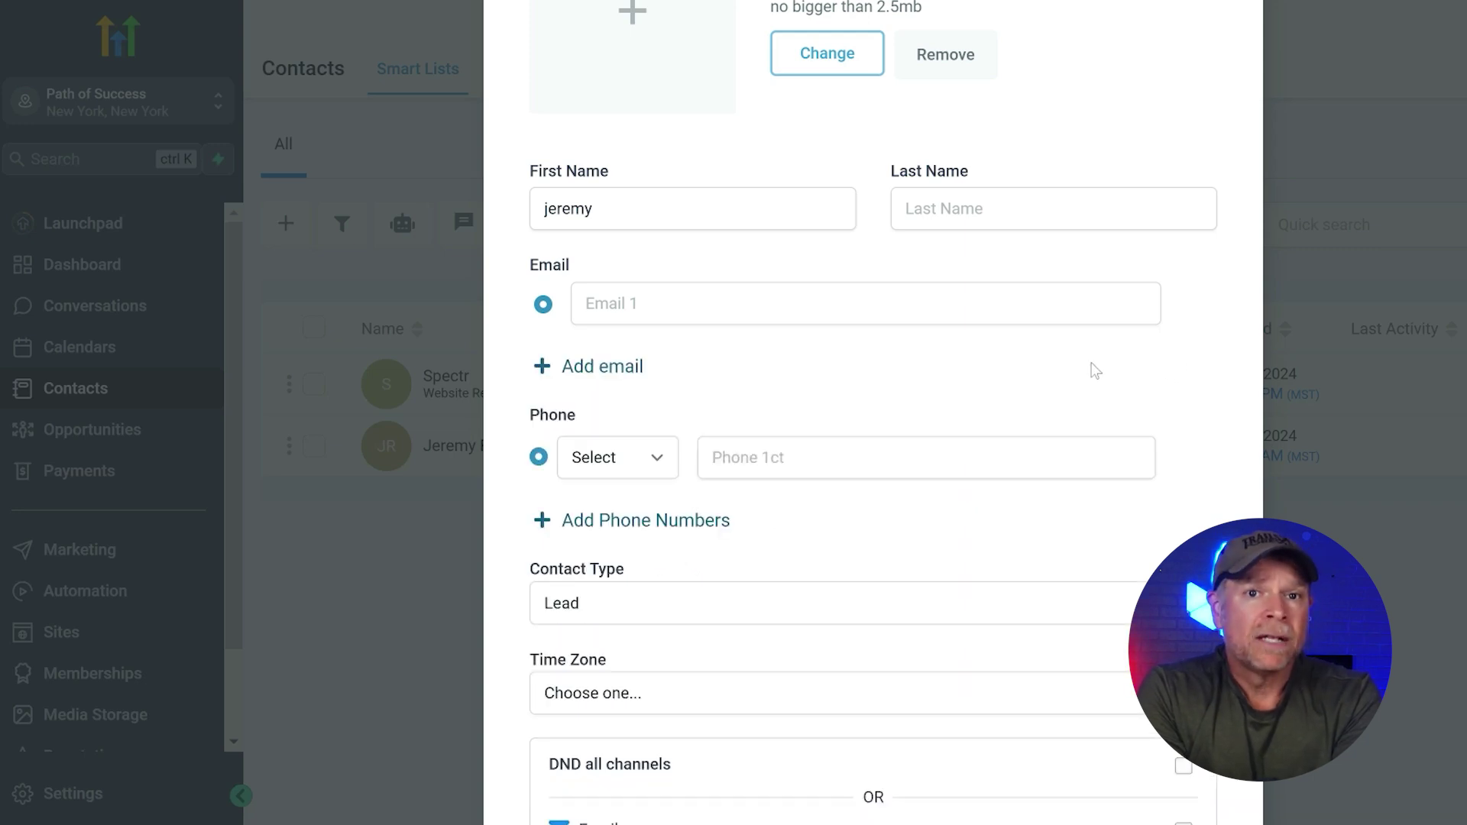
{"action": "scroll", "coordinate": [1095, 372], "scroll_direction": "down", "scroll_amount": 2}
{"action": "left_click", "coordinate": [671, 355]}
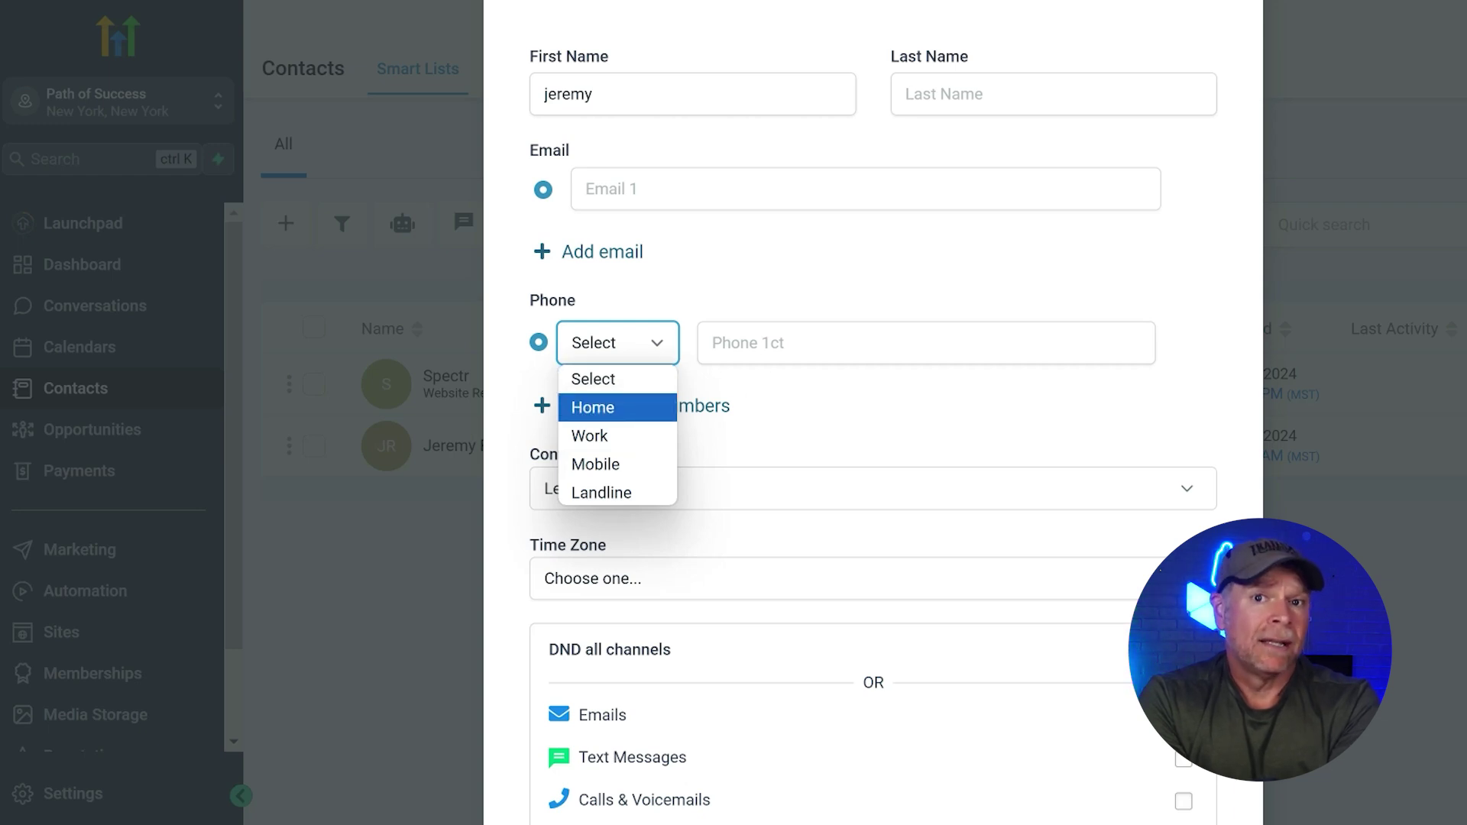
Set phone types to Home and Mobile on two phone rows, keeping contact type Lead.
{"action": "left_click", "coordinate": [642, 407]}
{"action": "left_click", "coordinate": [692, 410]}
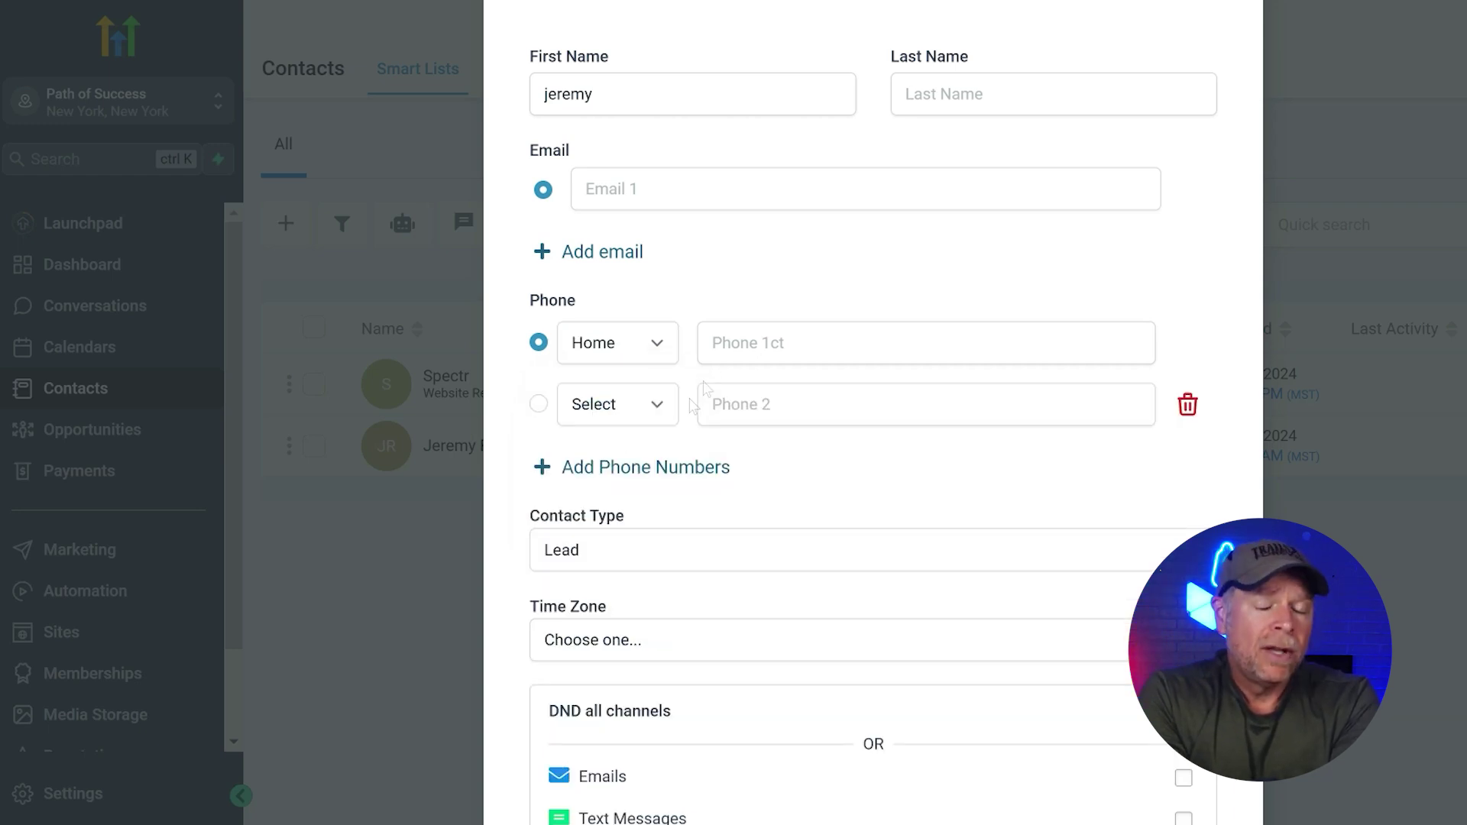
{"action": "left_click", "coordinate": [640, 405]}
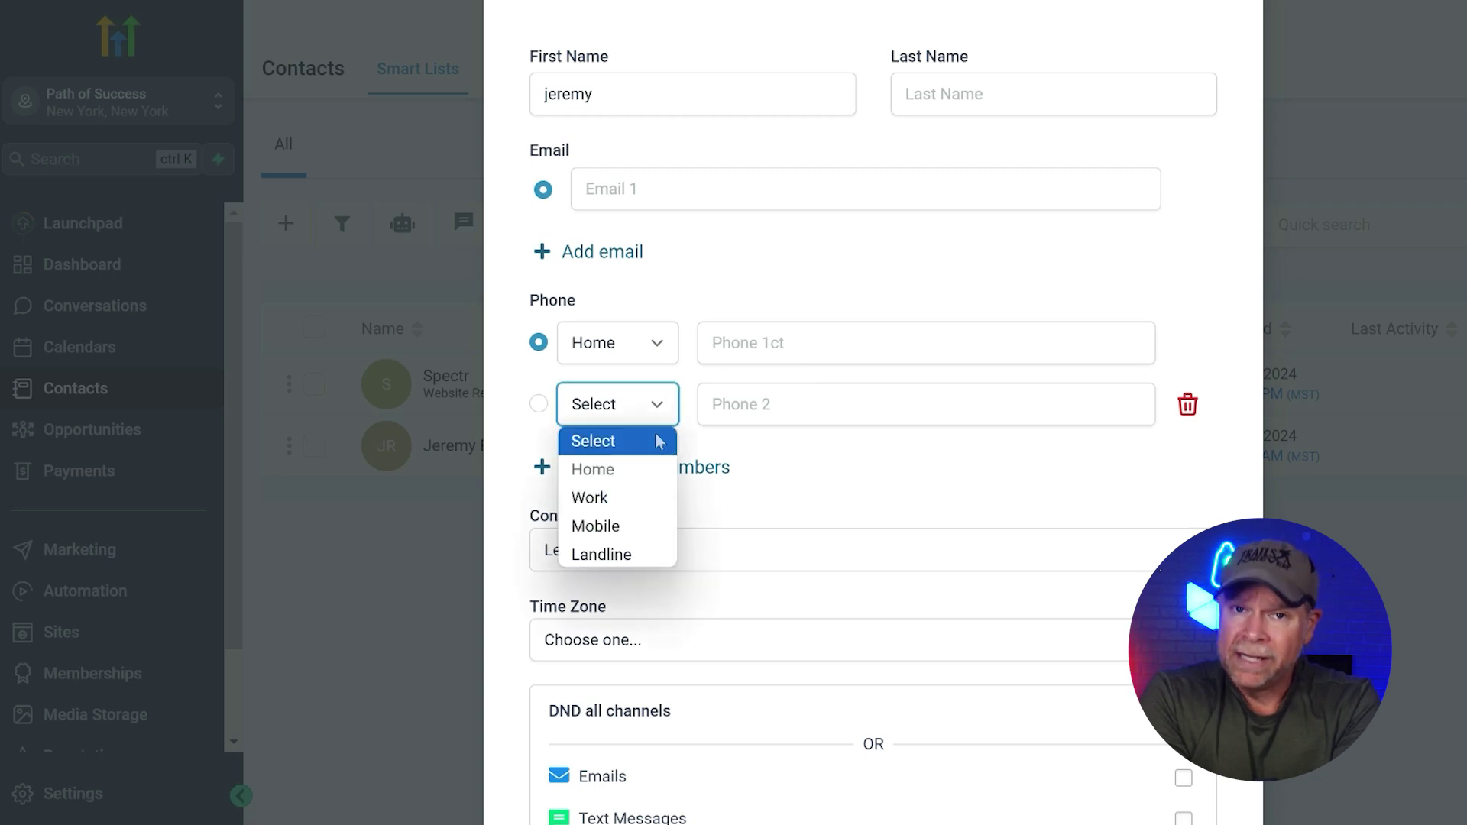
{"action": "left_click", "coordinate": [631, 526]}
{"action": "left_click", "coordinate": [758, 400]}
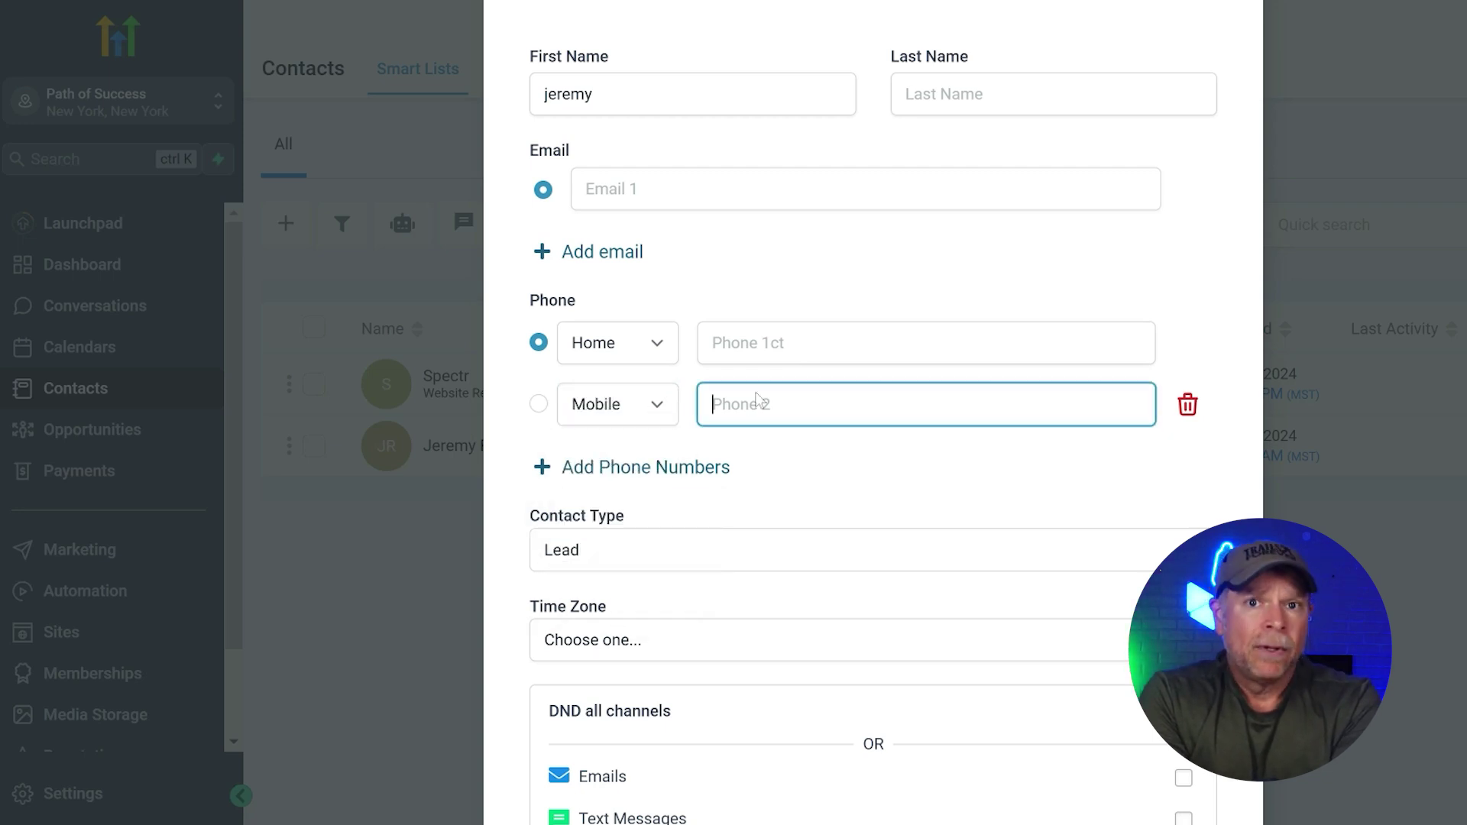
{"action": "scroll", "coordinate": [784, 441], "scroll_direction": "down", "scroll_amount": 2}
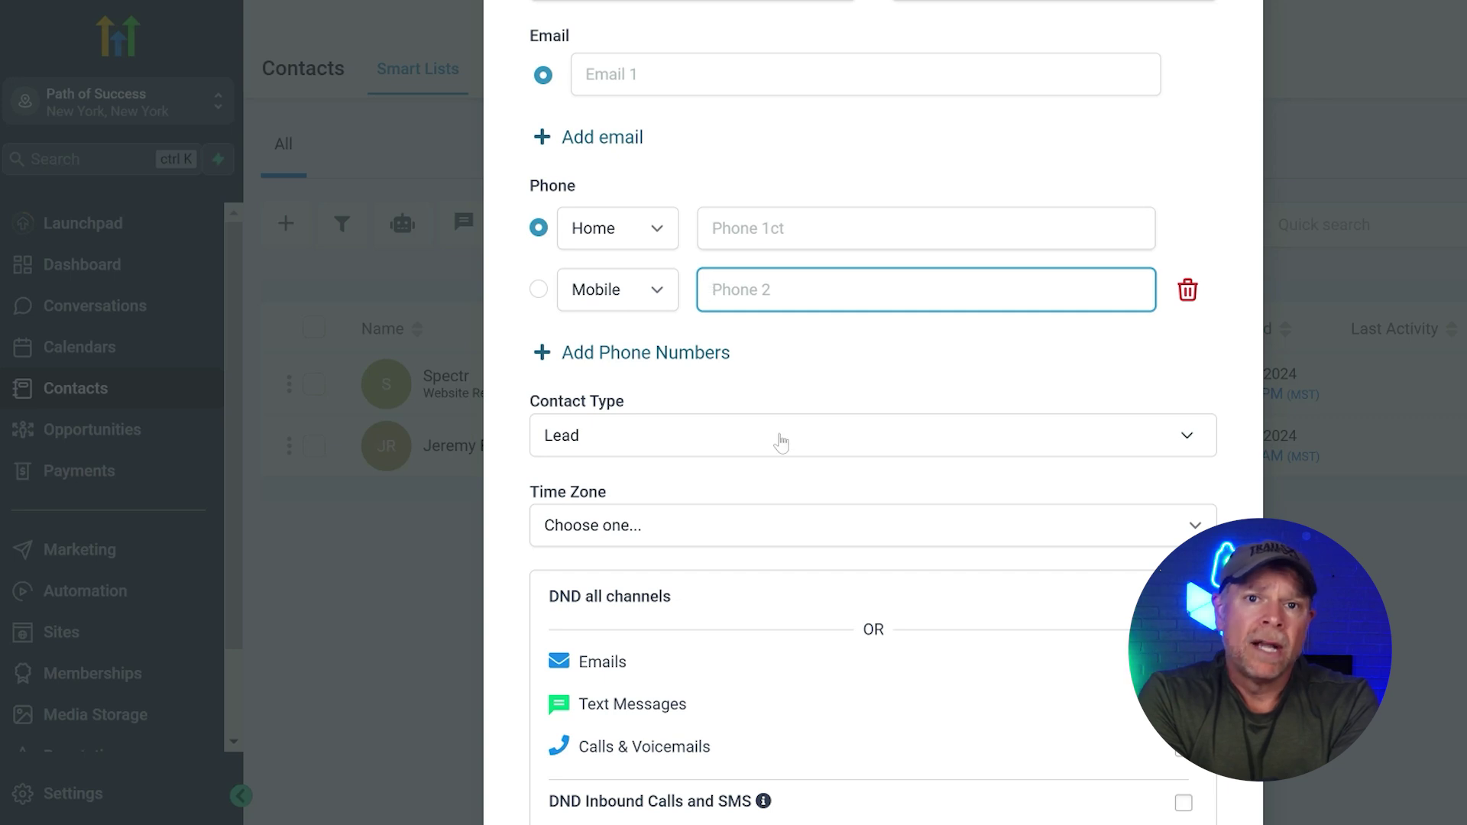
{"action": "left_click", "coordinate": [781, 441]}
{"action": "left_click", "coordinate": [782, 441]}
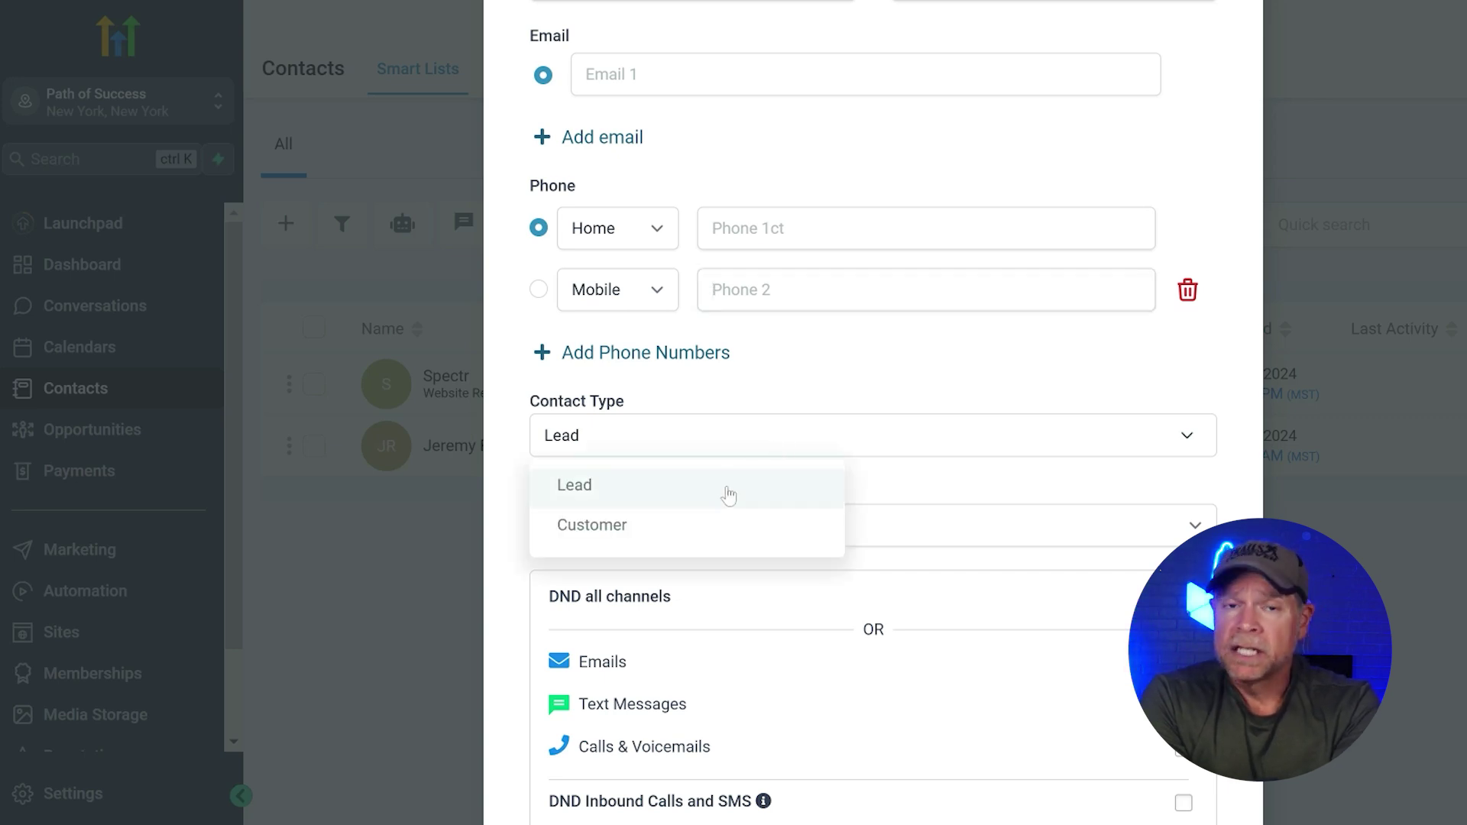
{"action": "left_click", "coordinate": [931, 497]}
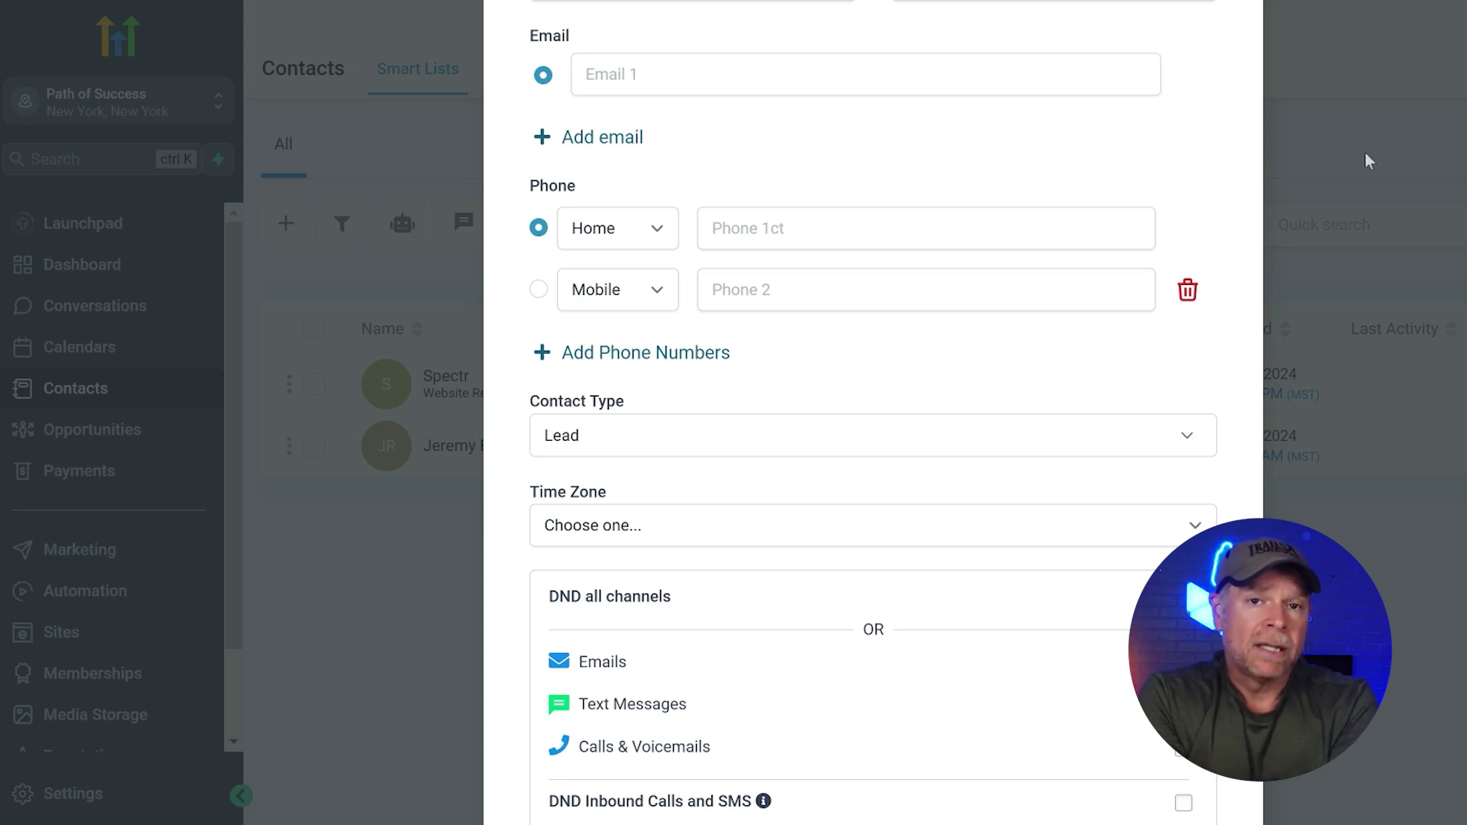
Set the time zone to GMT-06:00 America/Chicago (CST) and toggle DND all channels on and off.
{"action": "left_click", "coordinate": [692, 514]}
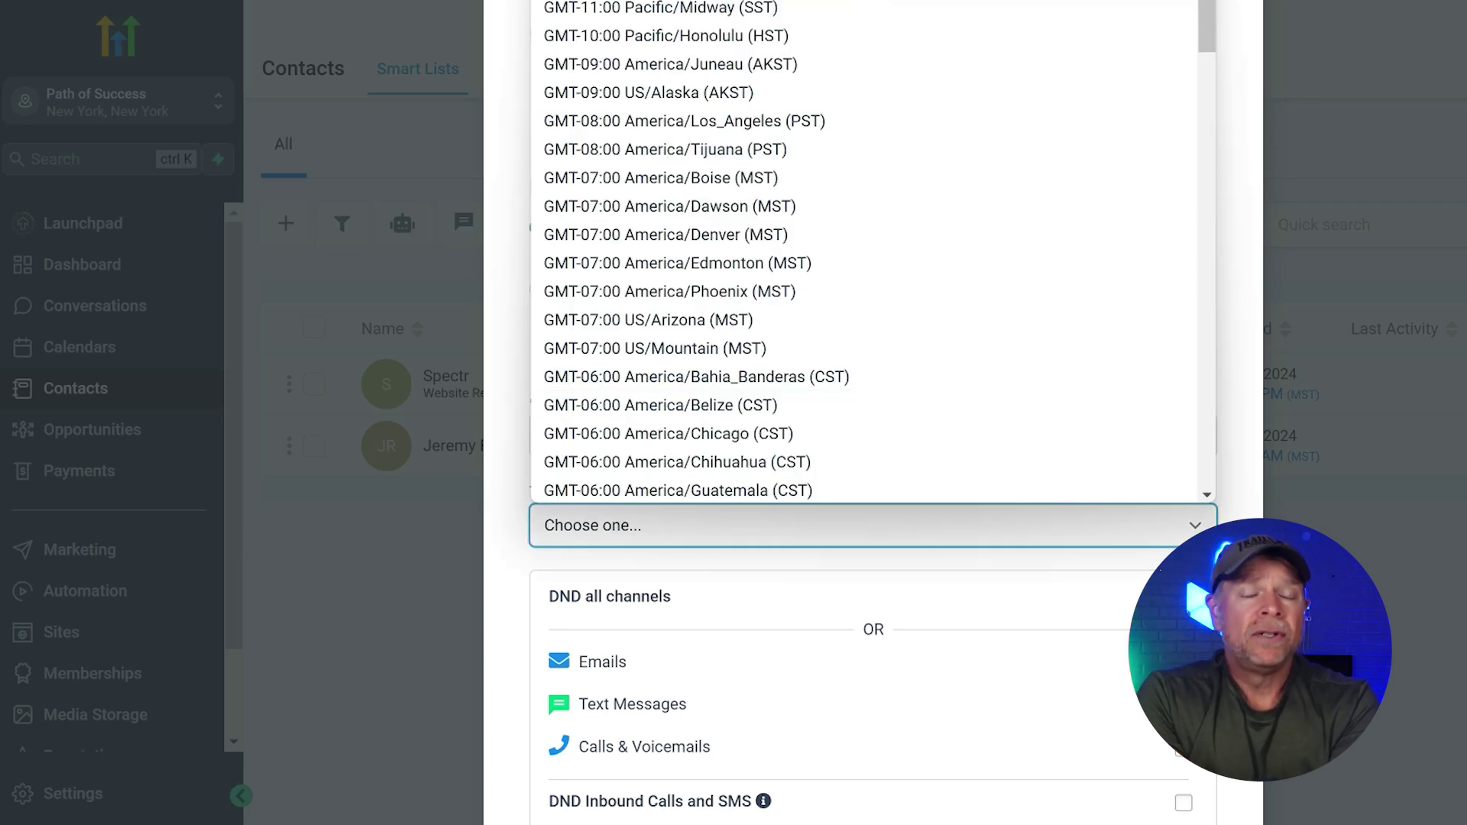
{"action": "scroll", "coordinate": [928, 325], "scroll_direction": "down", "scroll_amount": 15}
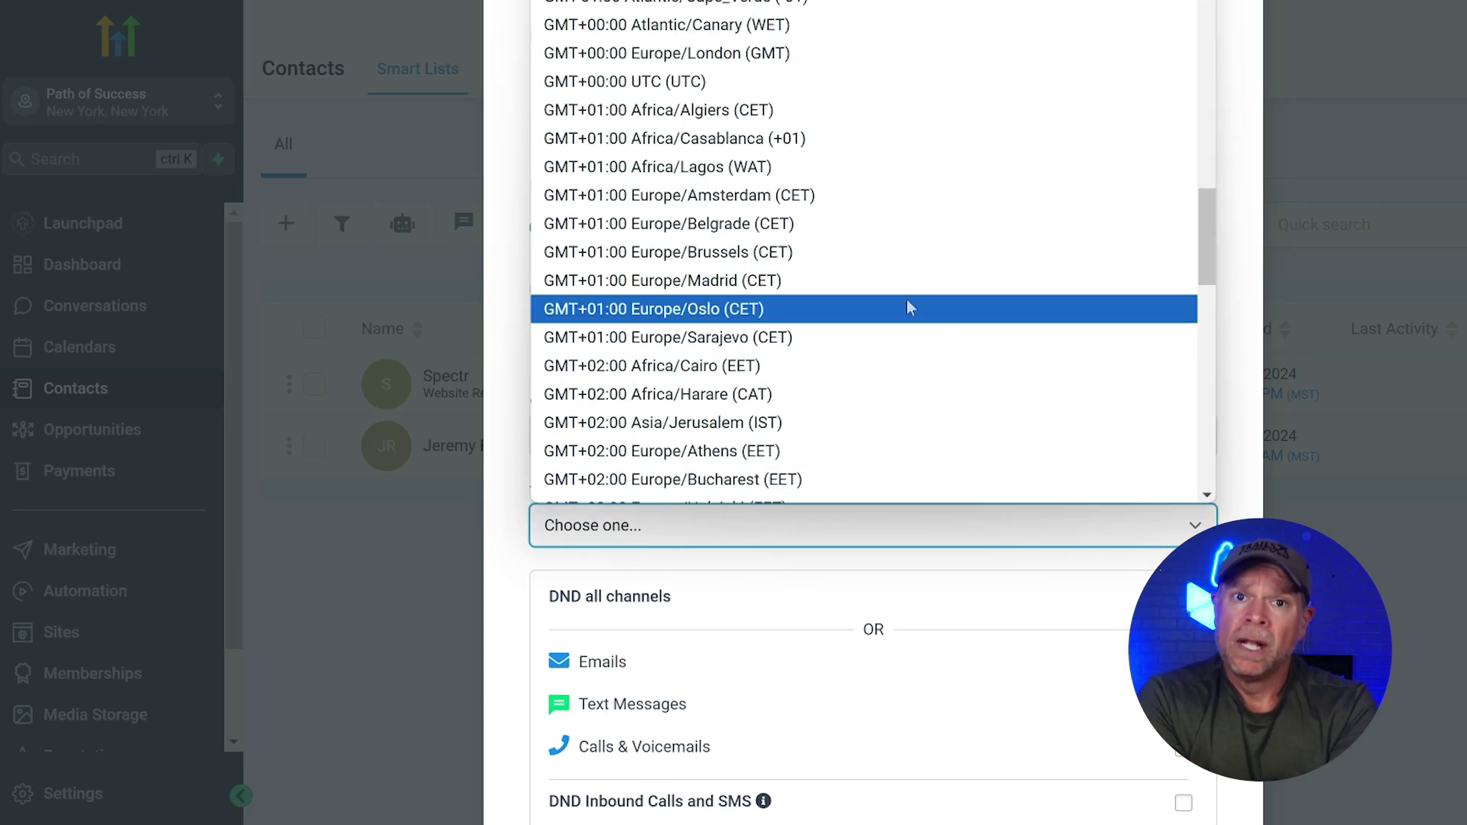
{"action": "scroll", "coordinate": [809, 204], "scroll_direction": "up", "scroll_amount": 15}
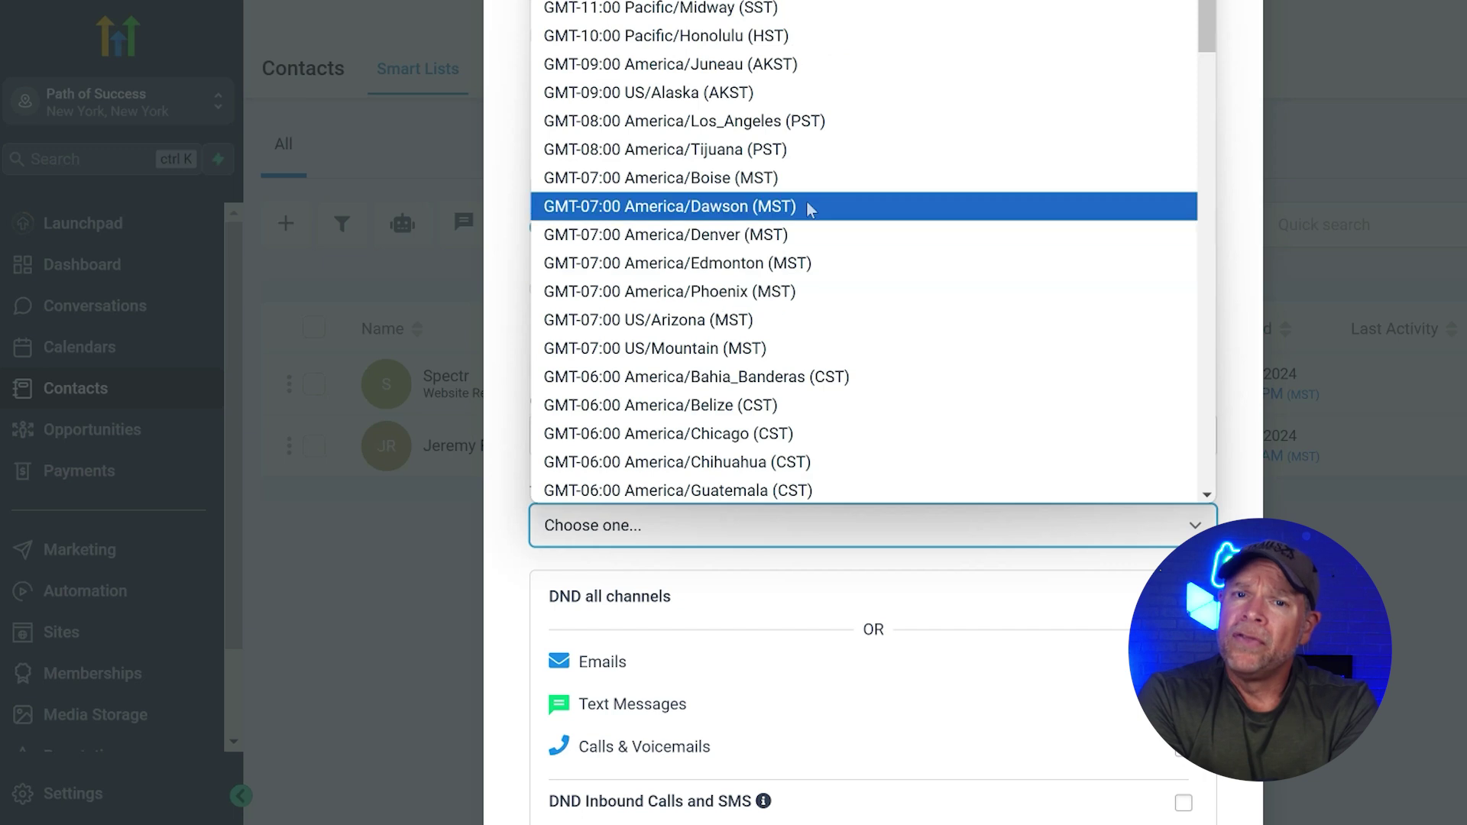
{"action": "left_click", "coordinate": [635, 446]}
{"action": "scroll", "coordinate": [796, 509], "scroll_direction": "down", "scroll_amount": 3}
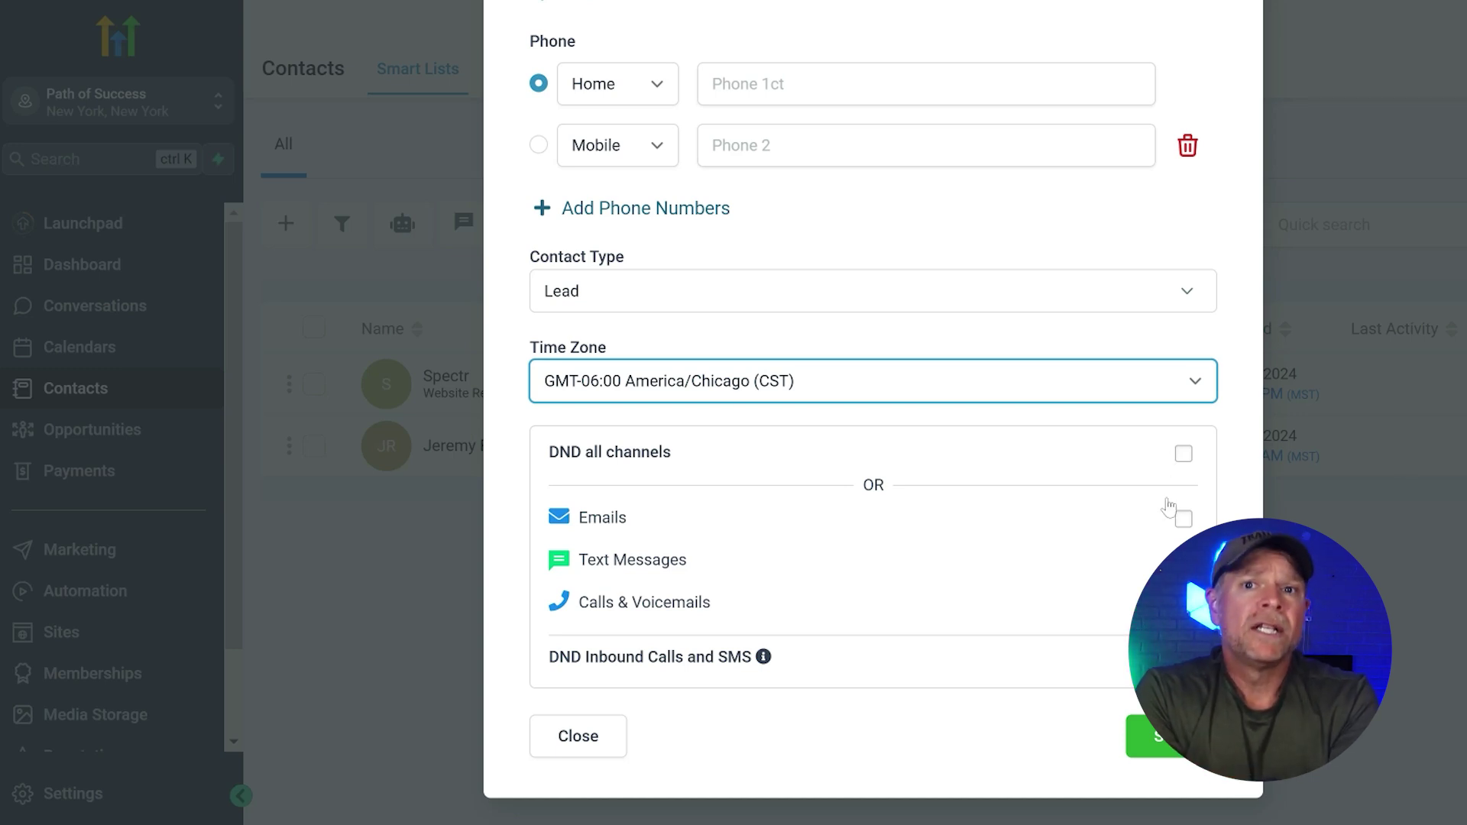
{"action": "left_click", "coordinate": [1185, 455]}
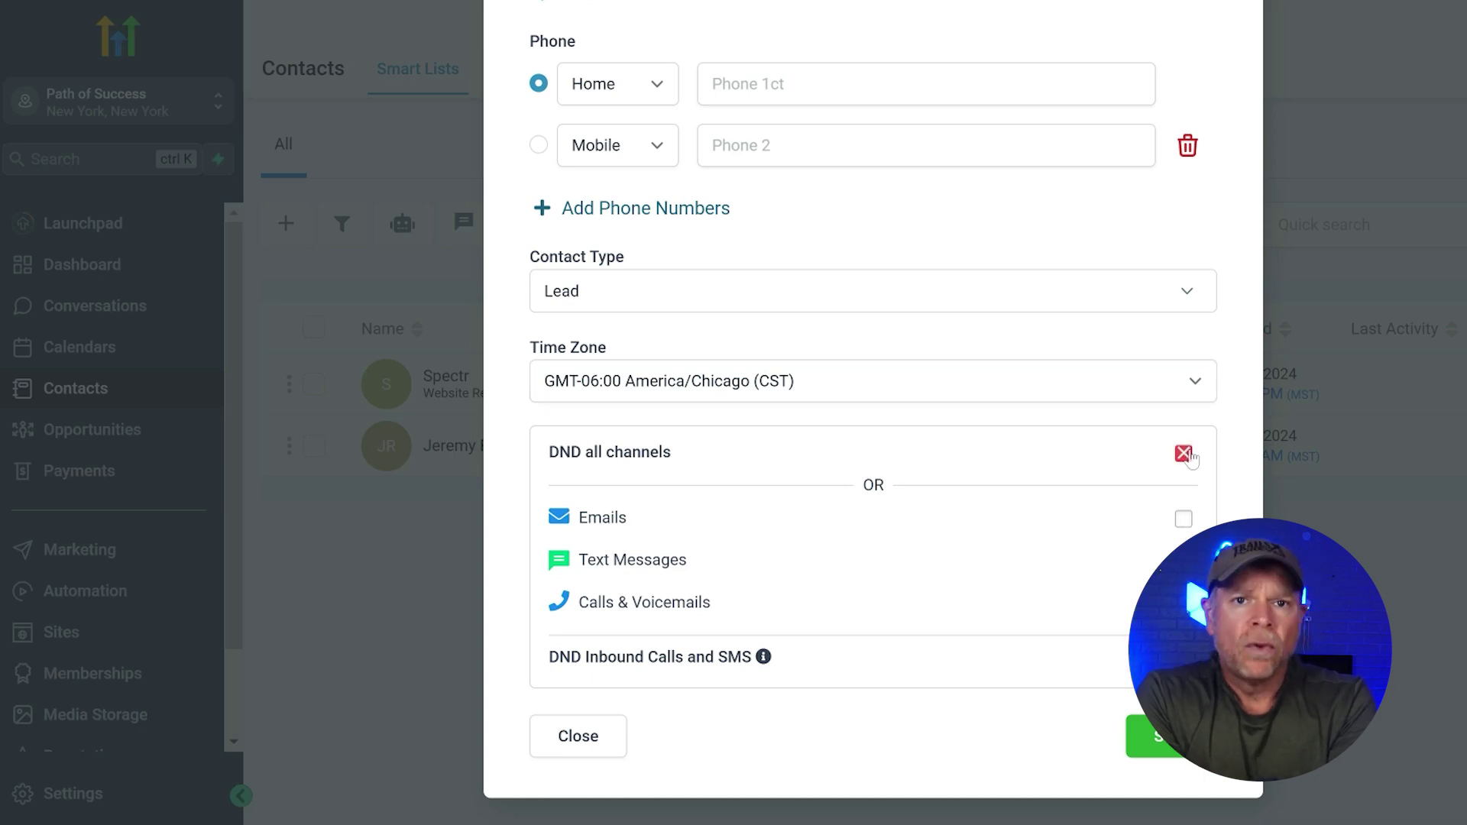
{"action": "left_click", "coordinate": [1185, 456]}
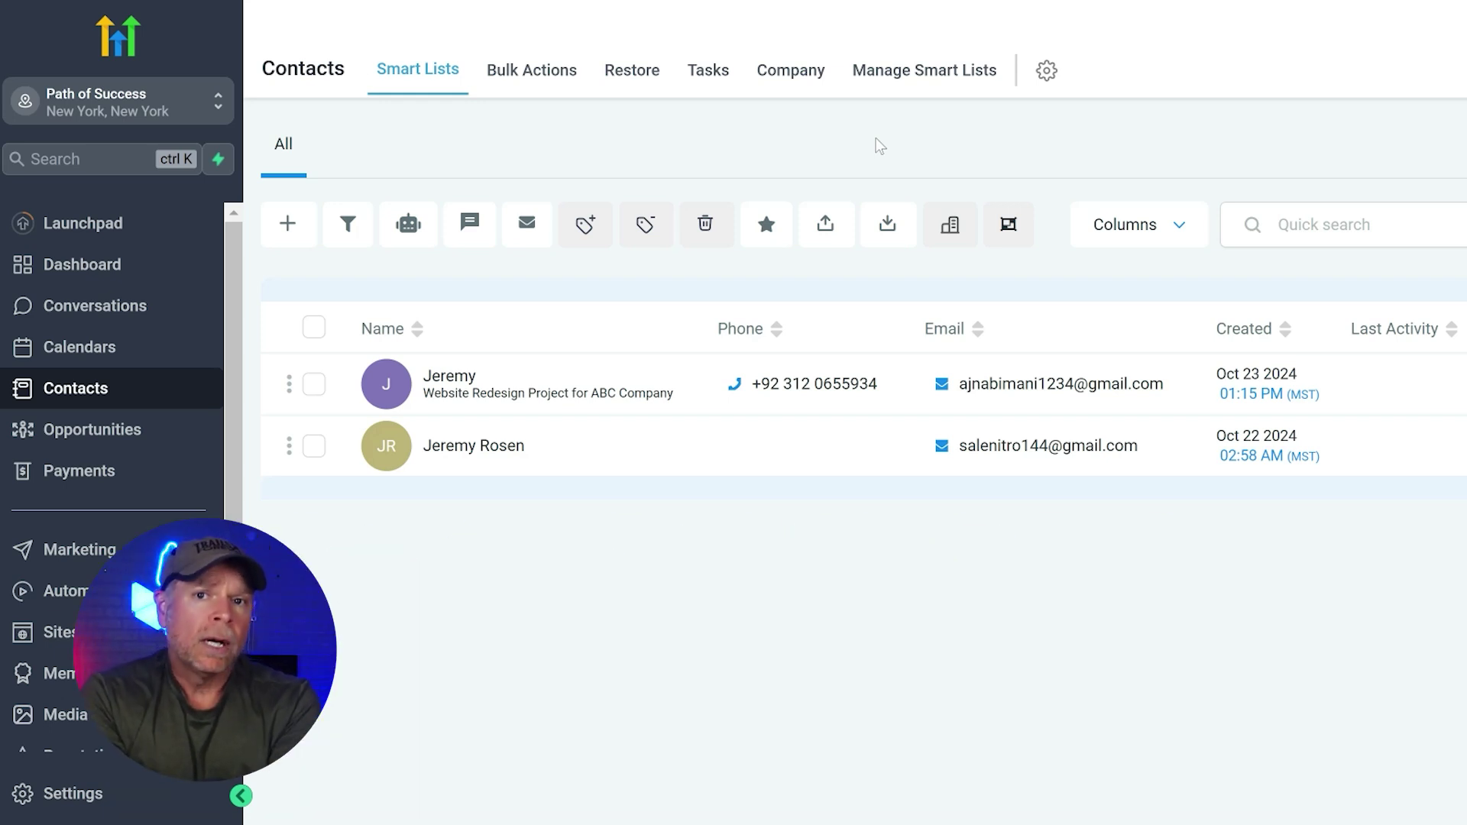
Start an import of contacts from a CSV file.
{"action": "left_click", "coordinate": [889, 225]}
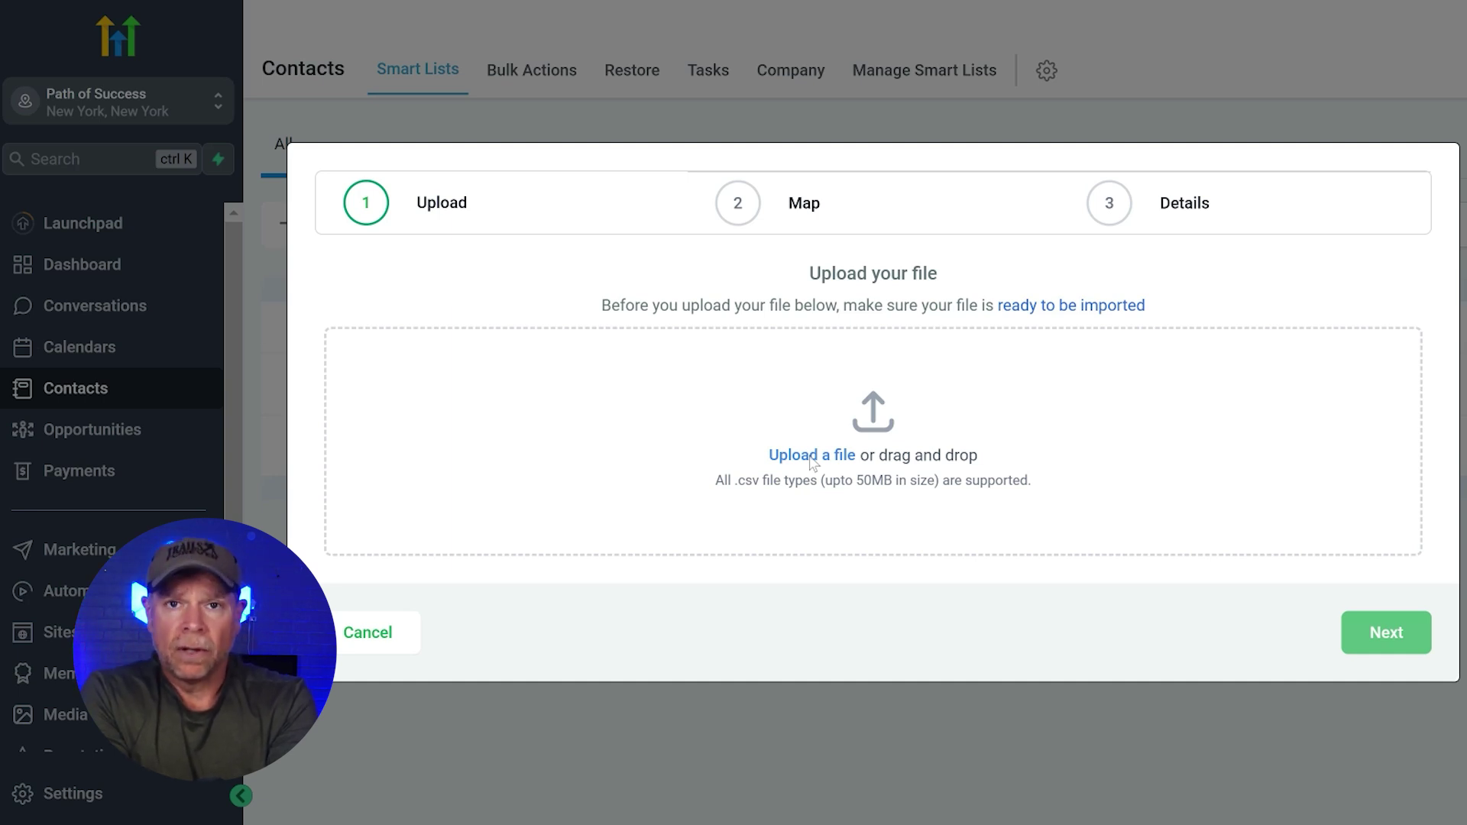
Upload 50-contacts.csv from the file browser and continue to the Map step.
{"action": "left_click", "coordinate": [811, 456]}
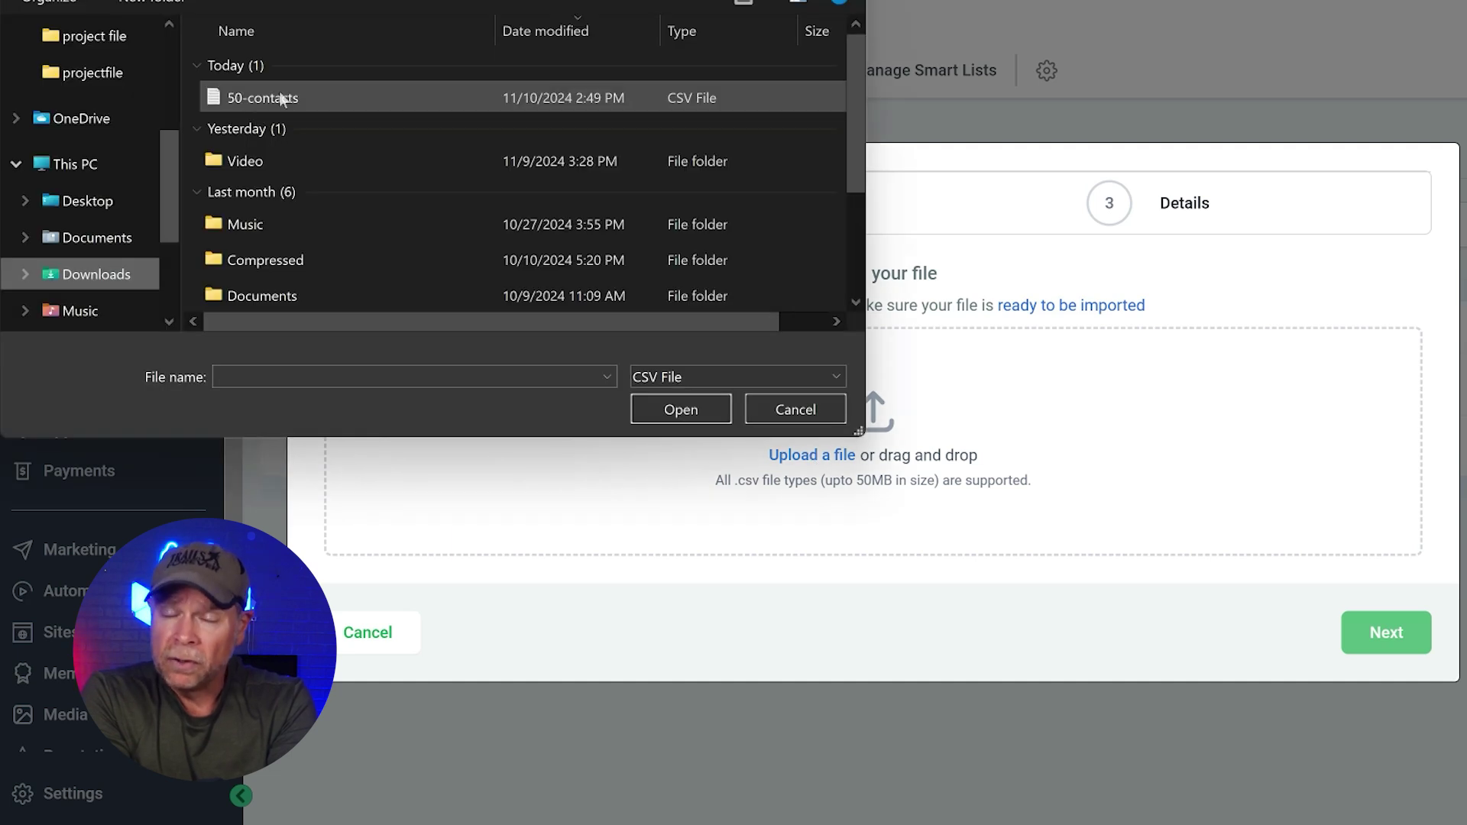
{"action": "left_click", "coordinate": [313, 102]}
{"action": "left_click", "coordinate": [680, 410]}
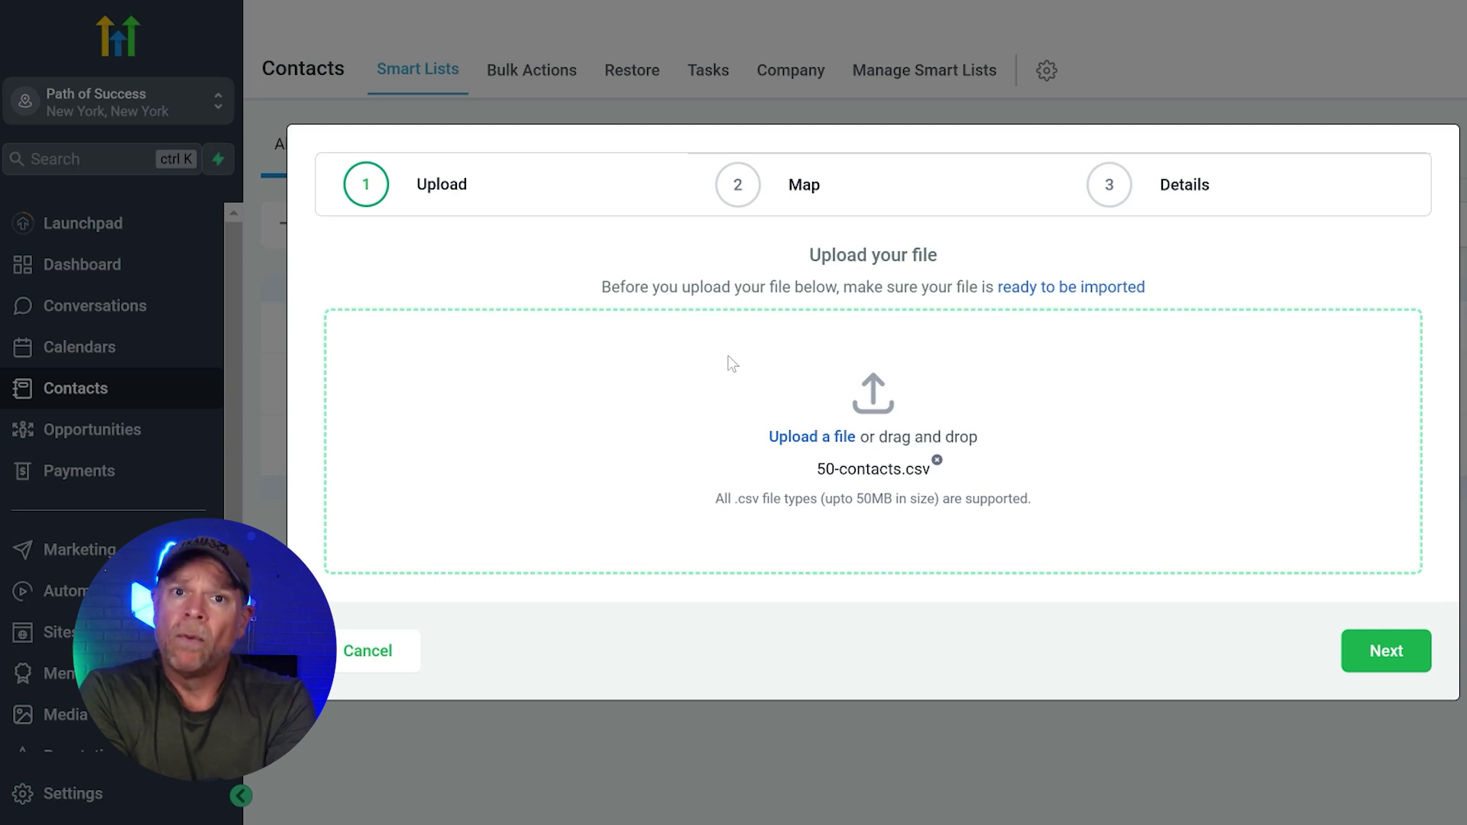
{"action": "left_click", "coordinate": [1379, 655]}
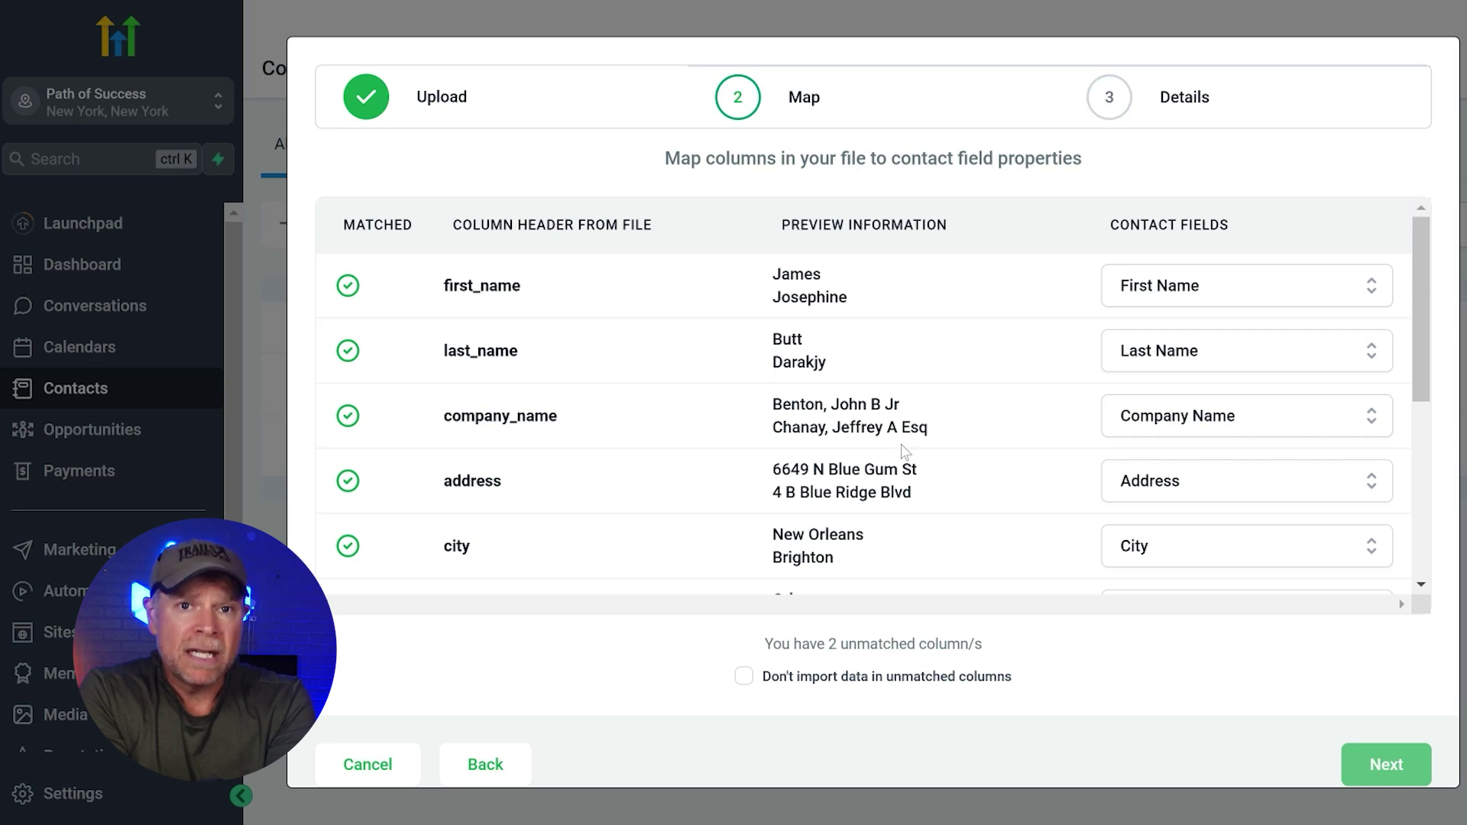
Choose not to import data in unmatched columns and advance to the Details step.
{"action": "scroll", "coordinate": [943, 497], "scroll_direction": "down", "scroll_amount": 5}
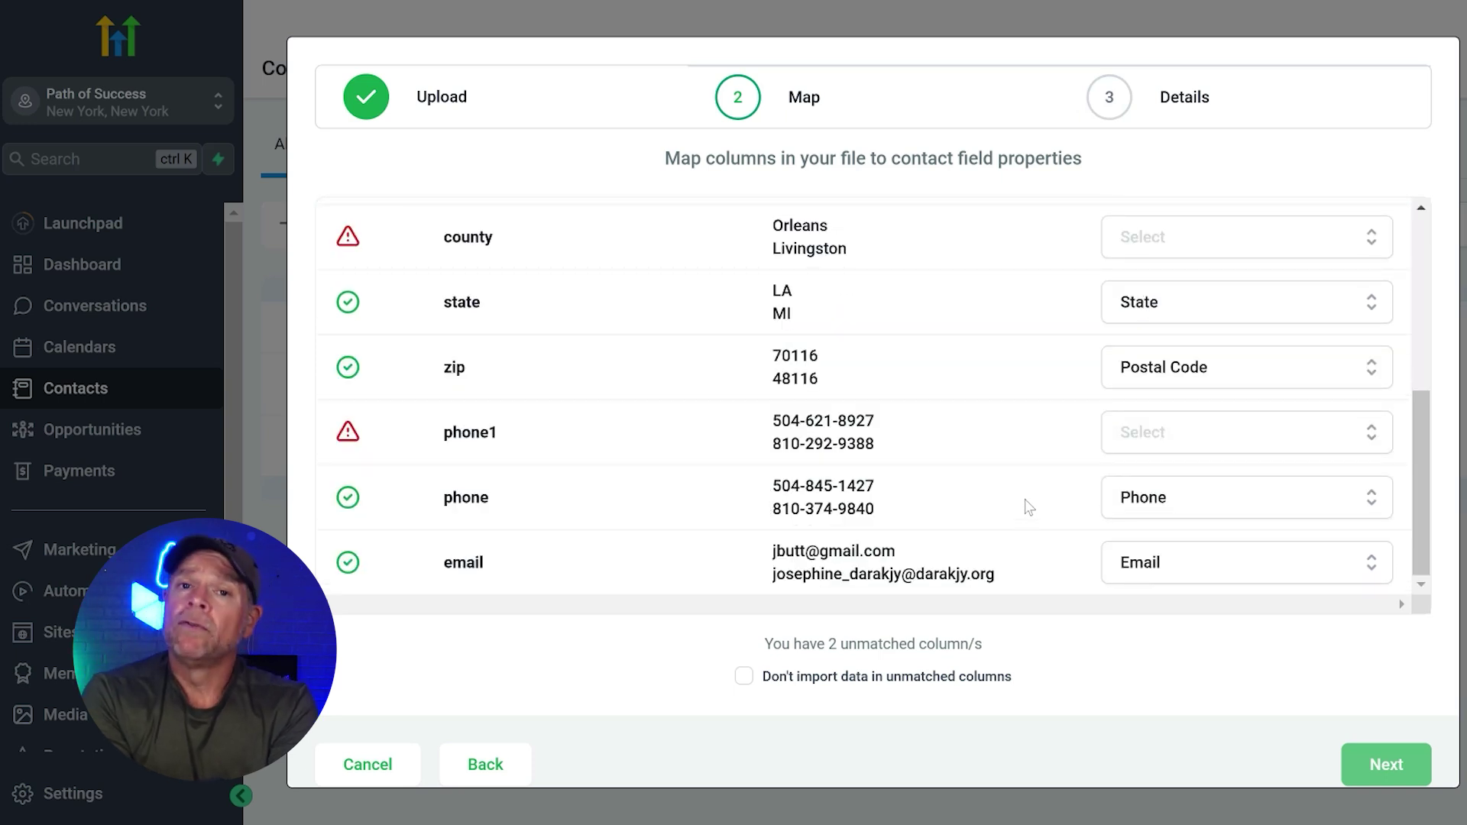
{"action": "scroll", "coordinate": [1006, 493], "scroll_direction": "up", "scroll_amount": 5}
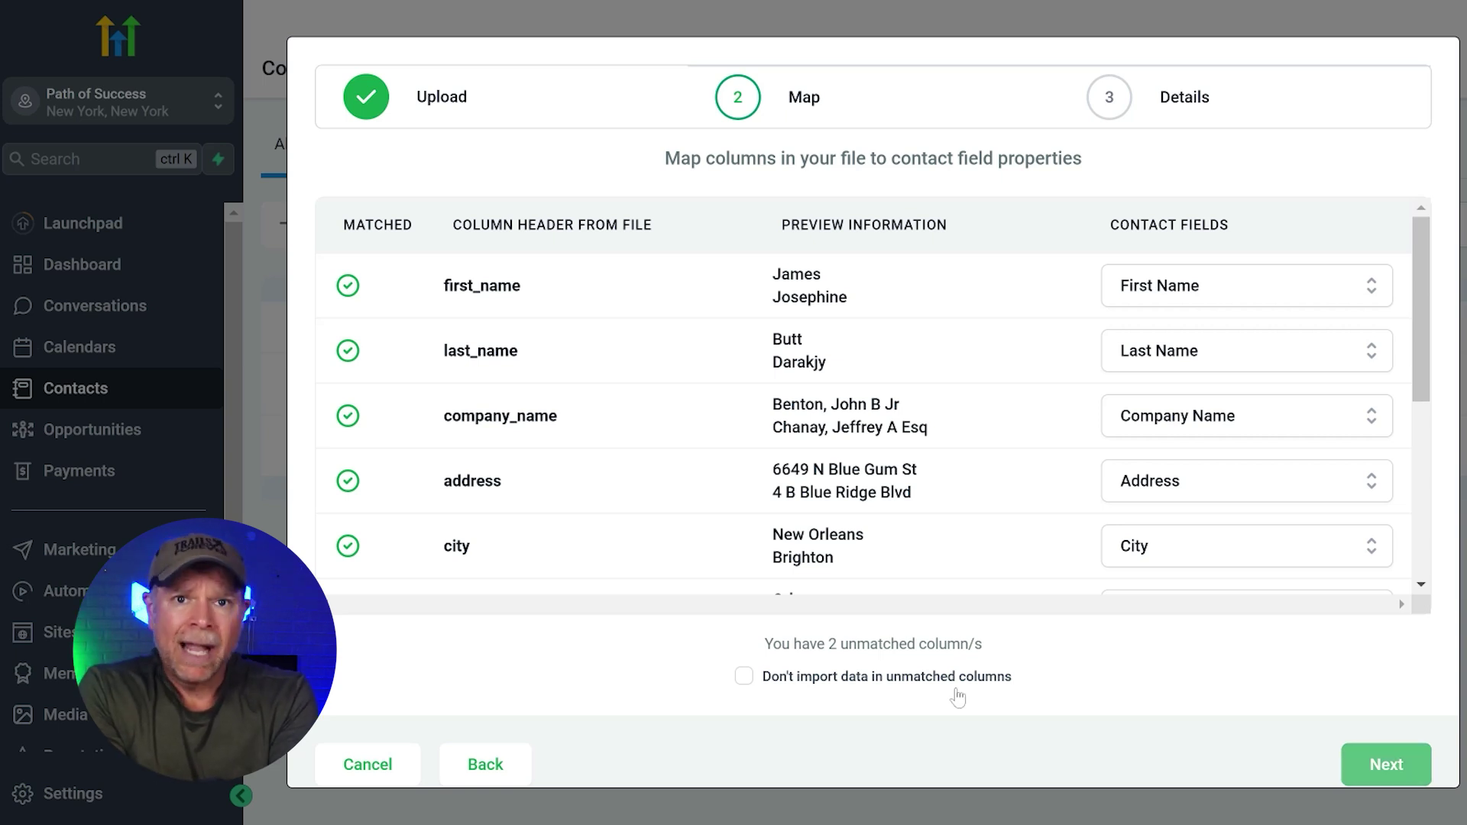
{"action": "left_click", "coordinate": [744, 676]}
{"action": "left_click", "coordinate": [1397, 762]}
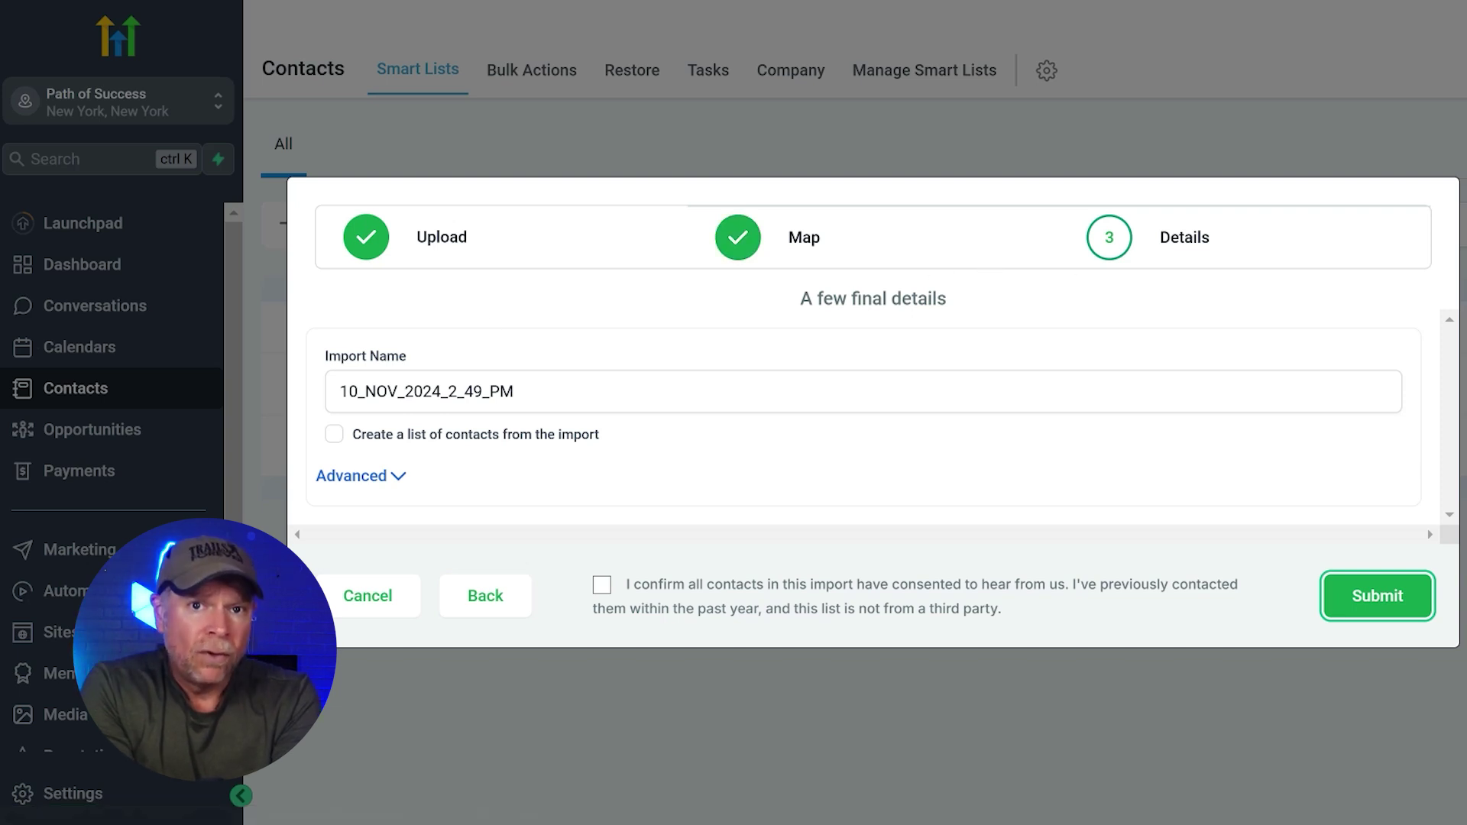
{"action": "left_click", "coordinate": [398, 479]}
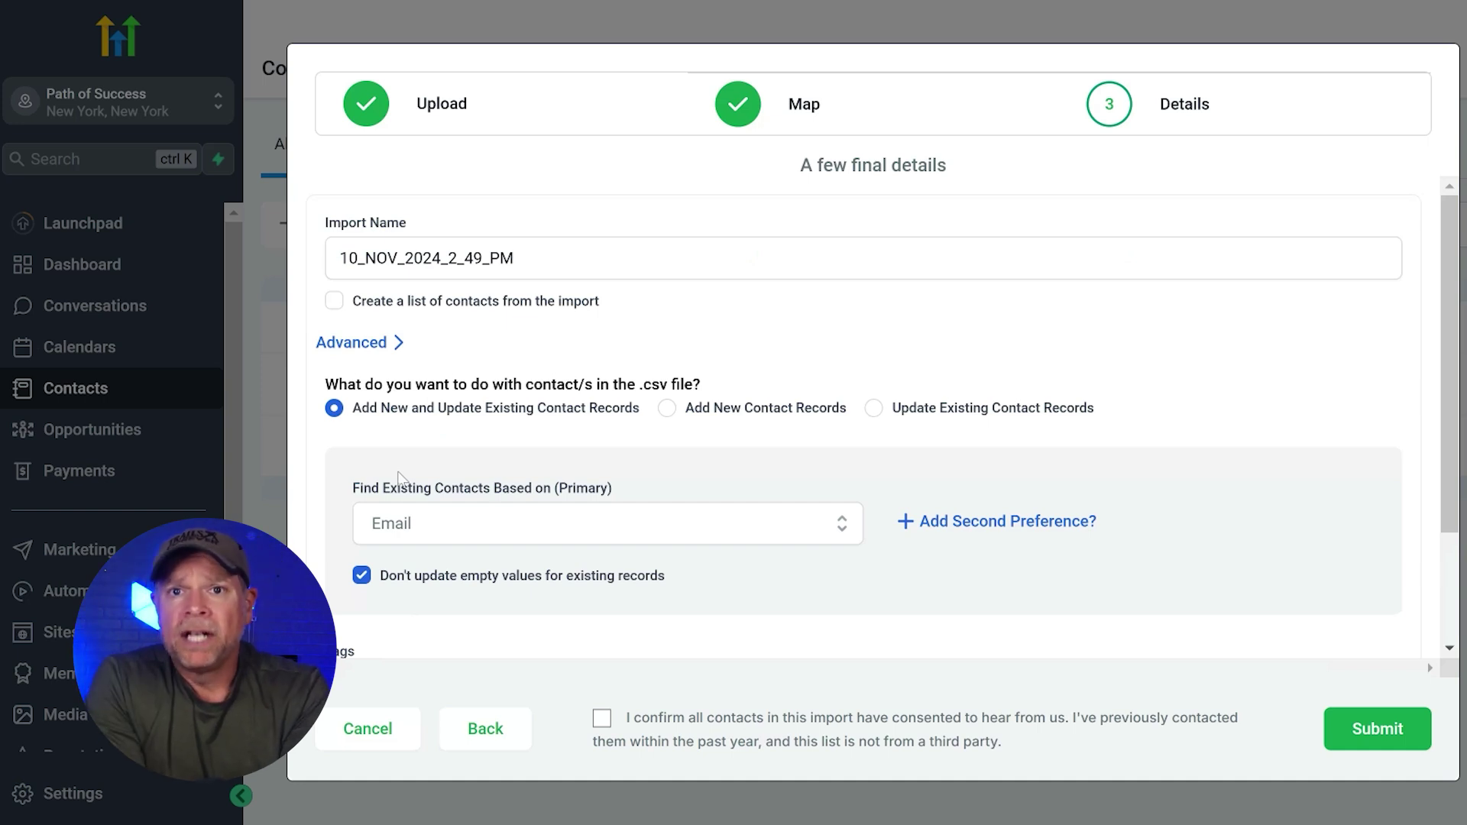
Collapse the Advanced options, tick the contact-consent checkbox, and submit the import.
{"action": "scroll", "coordinate": [908, 371], "scroll_direction": "down", "scroll_amount": 2}
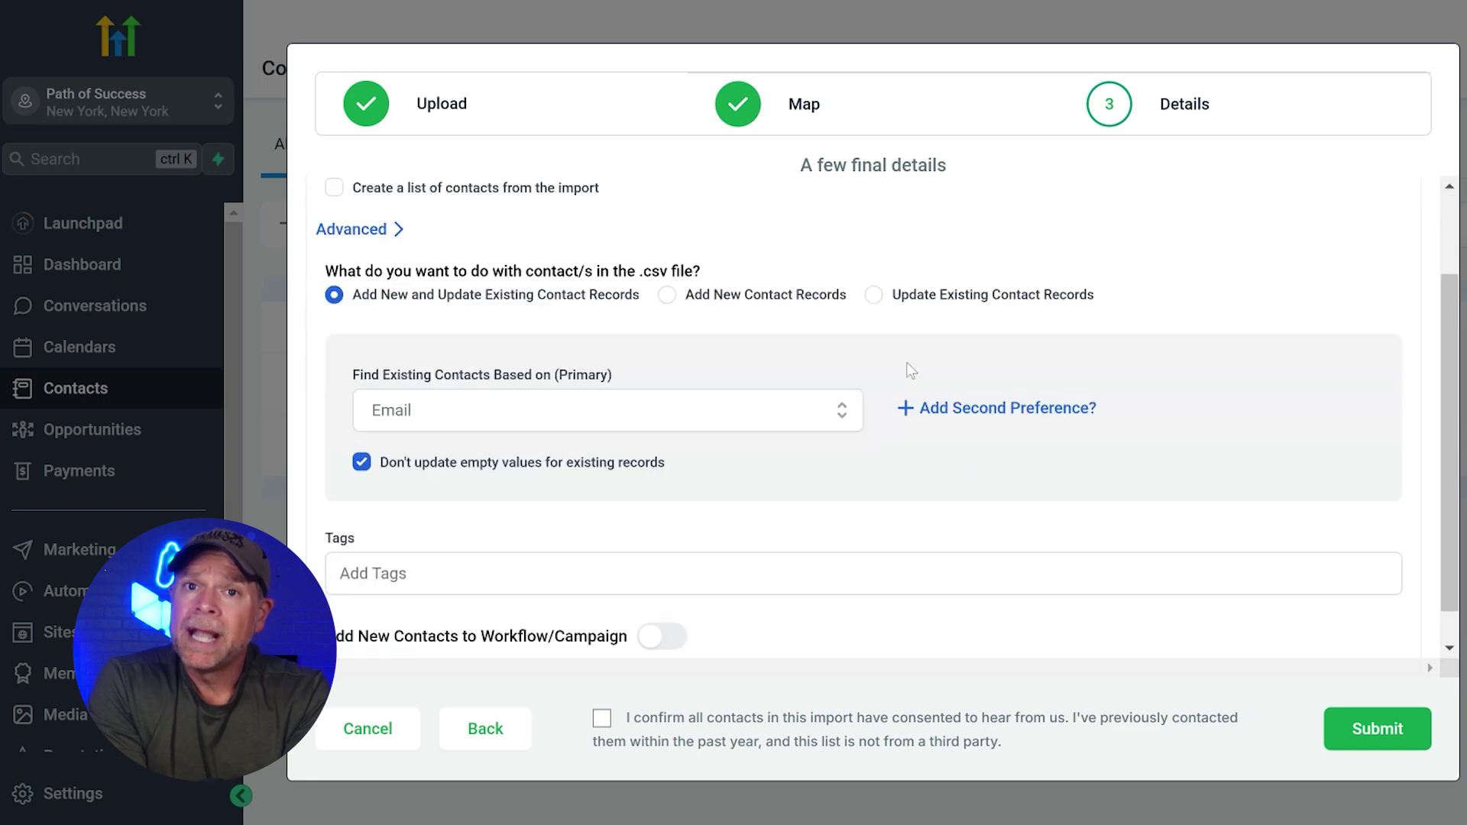
{"action": "scroll", "coordinate": [908, 371], "scroll_direction": "up", "scroll_amount": 2}
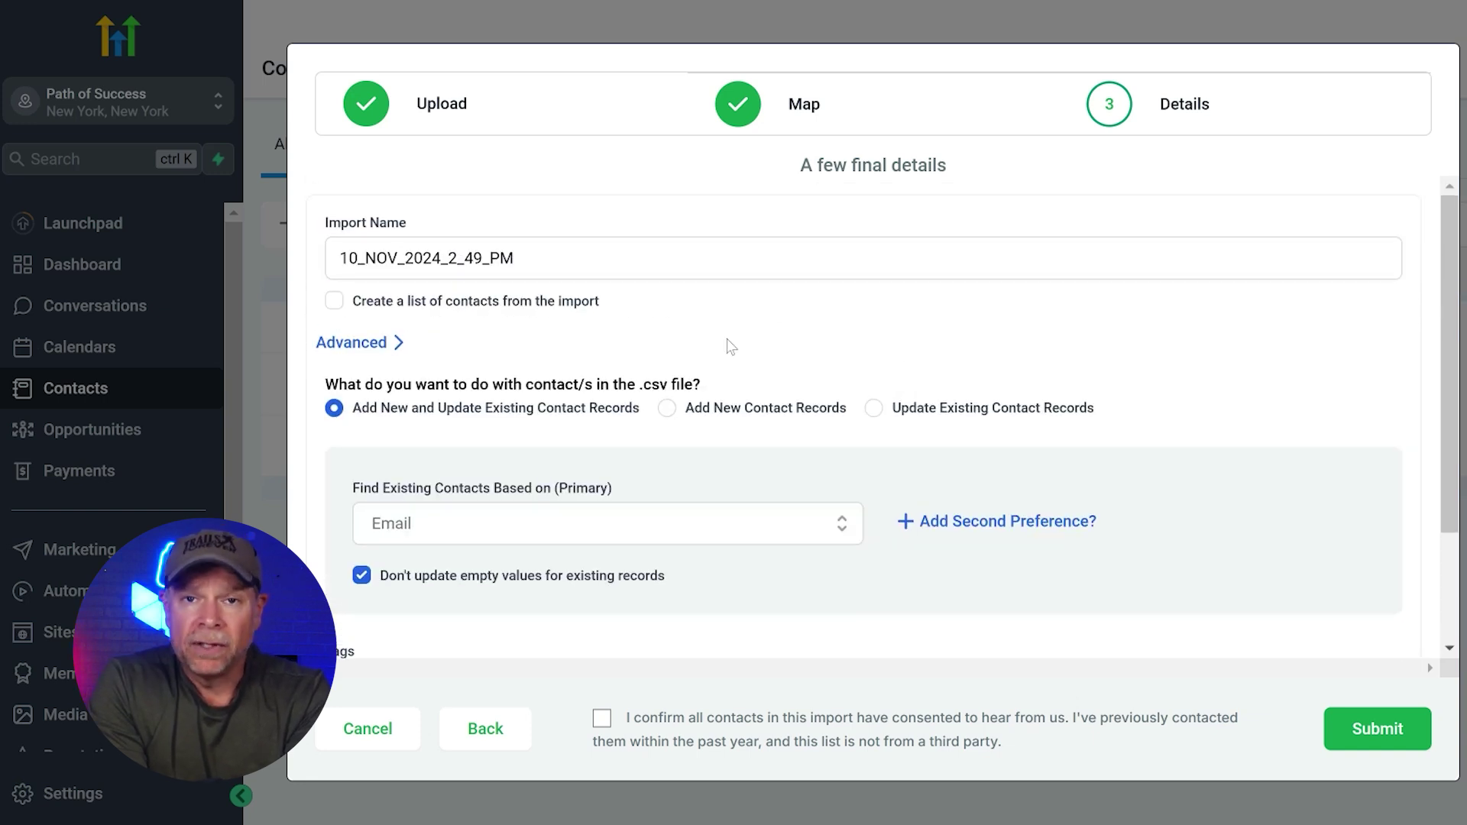
{"action": "left_click", "coordinate": [382, 348]}
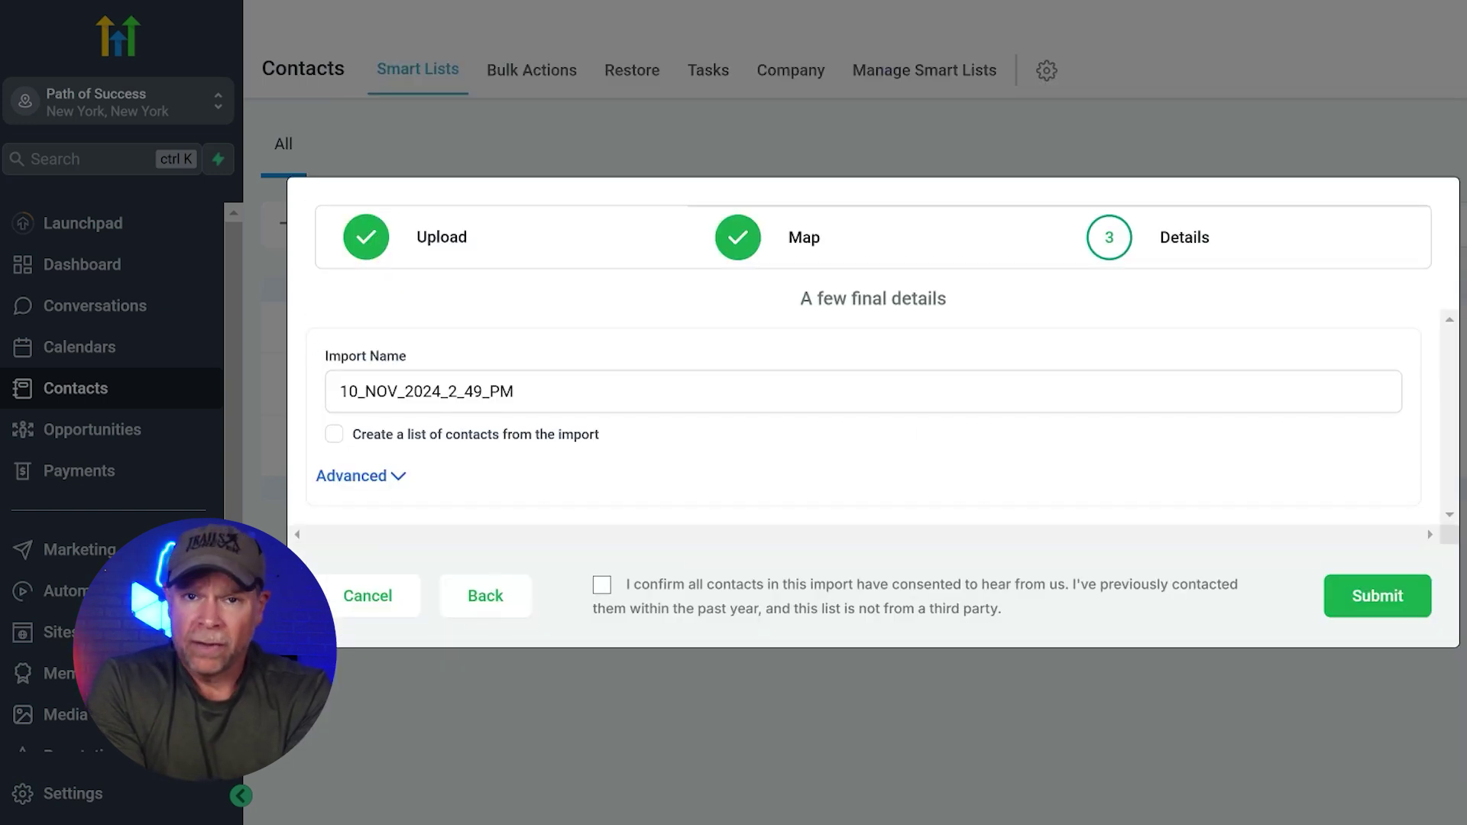
{"action": "left_click", "coordinate": [601, 585]}
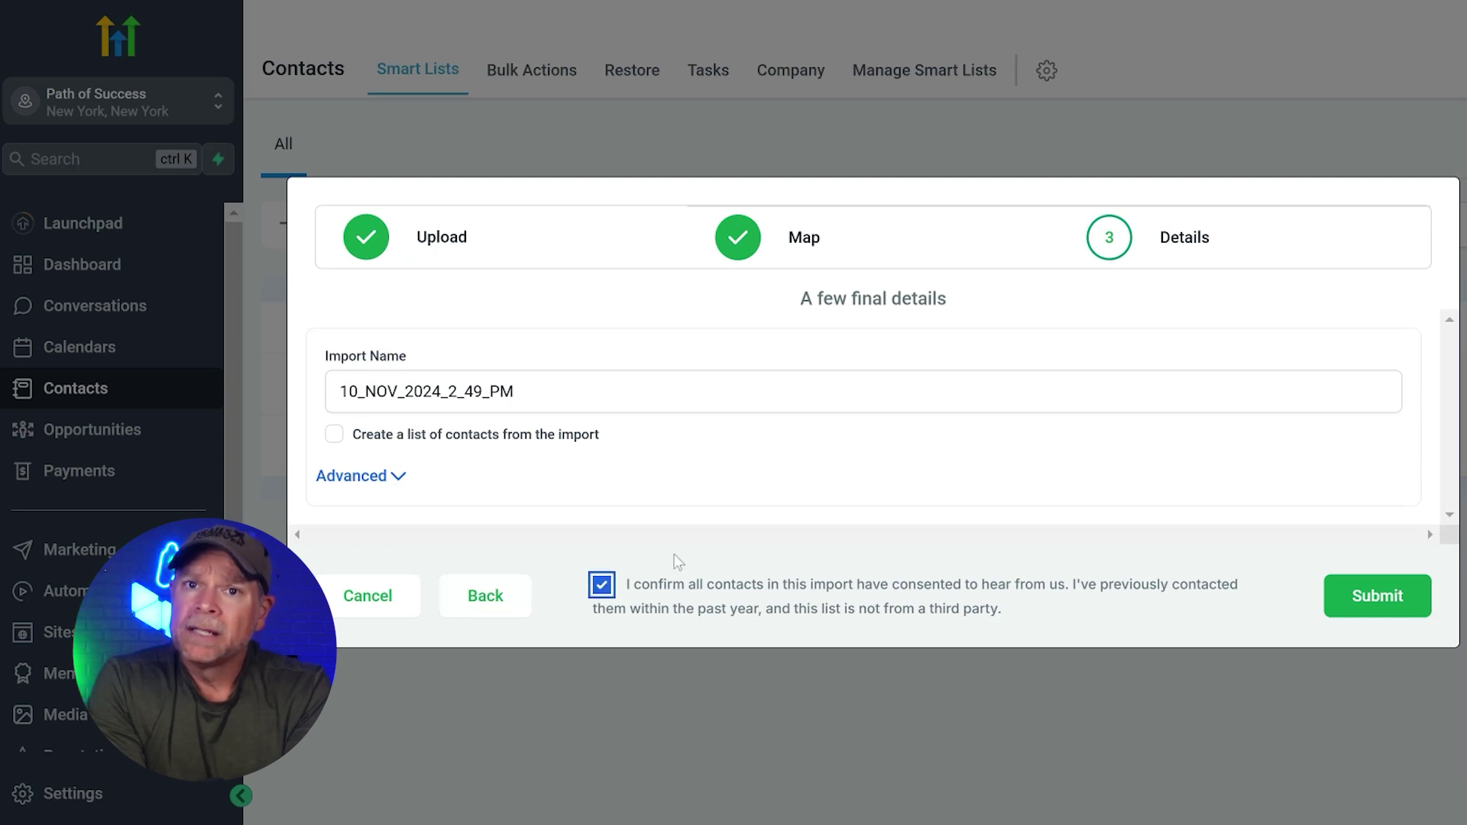
{"action": "left_click", "coordinate": [1390, 587]}
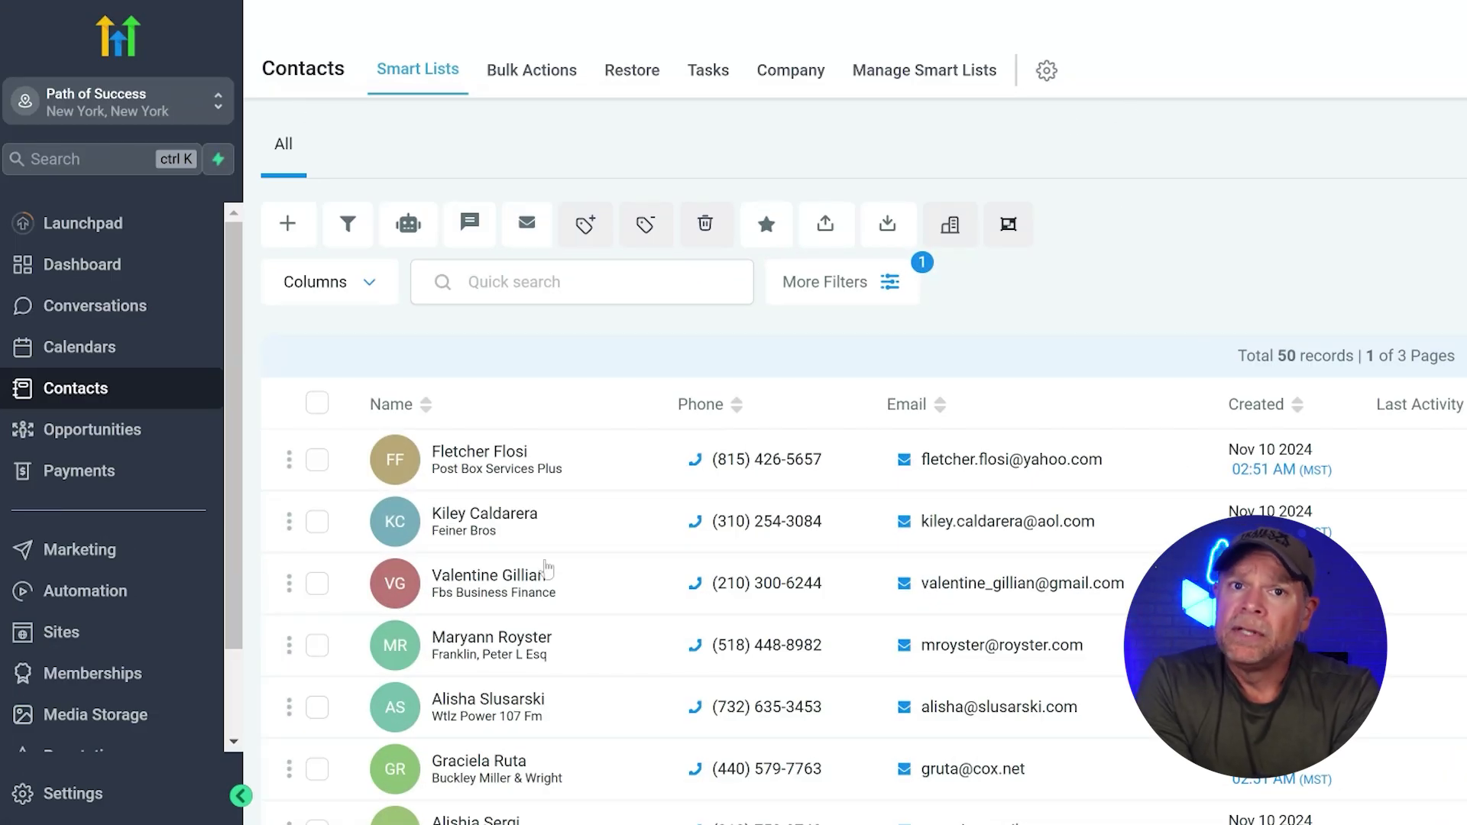
Open the second imported contact's detail record (2 of 50).
{"action": "left_click", "coordinate": [611, 528]}
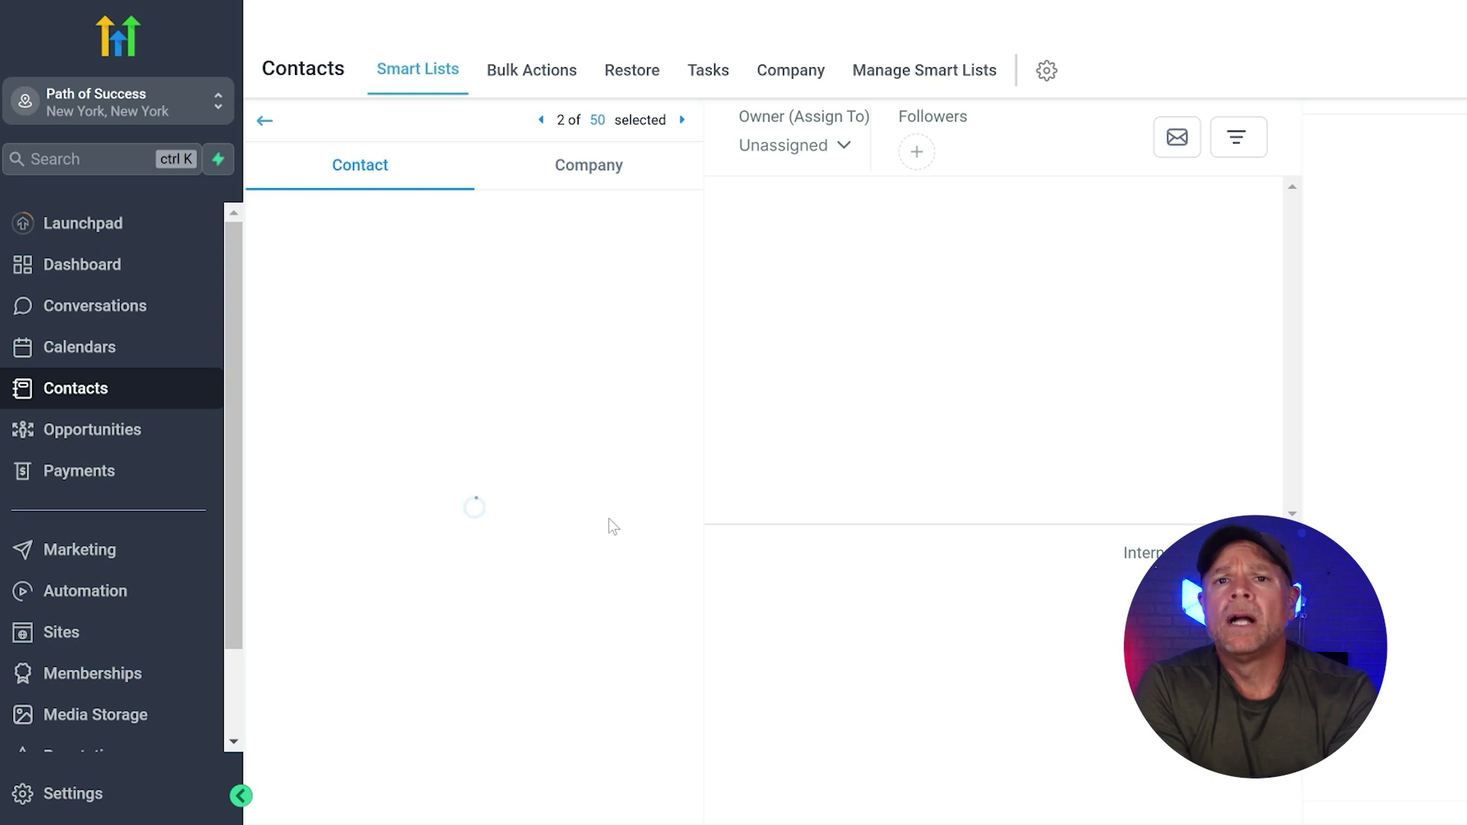
Add the tags 'Hot Lead' and 'youtube' to the second contact's Tags field.
{"action": "scroll", "coordinate": [609, 525], "scroll_direction": "down", "scroll_amount": 5}
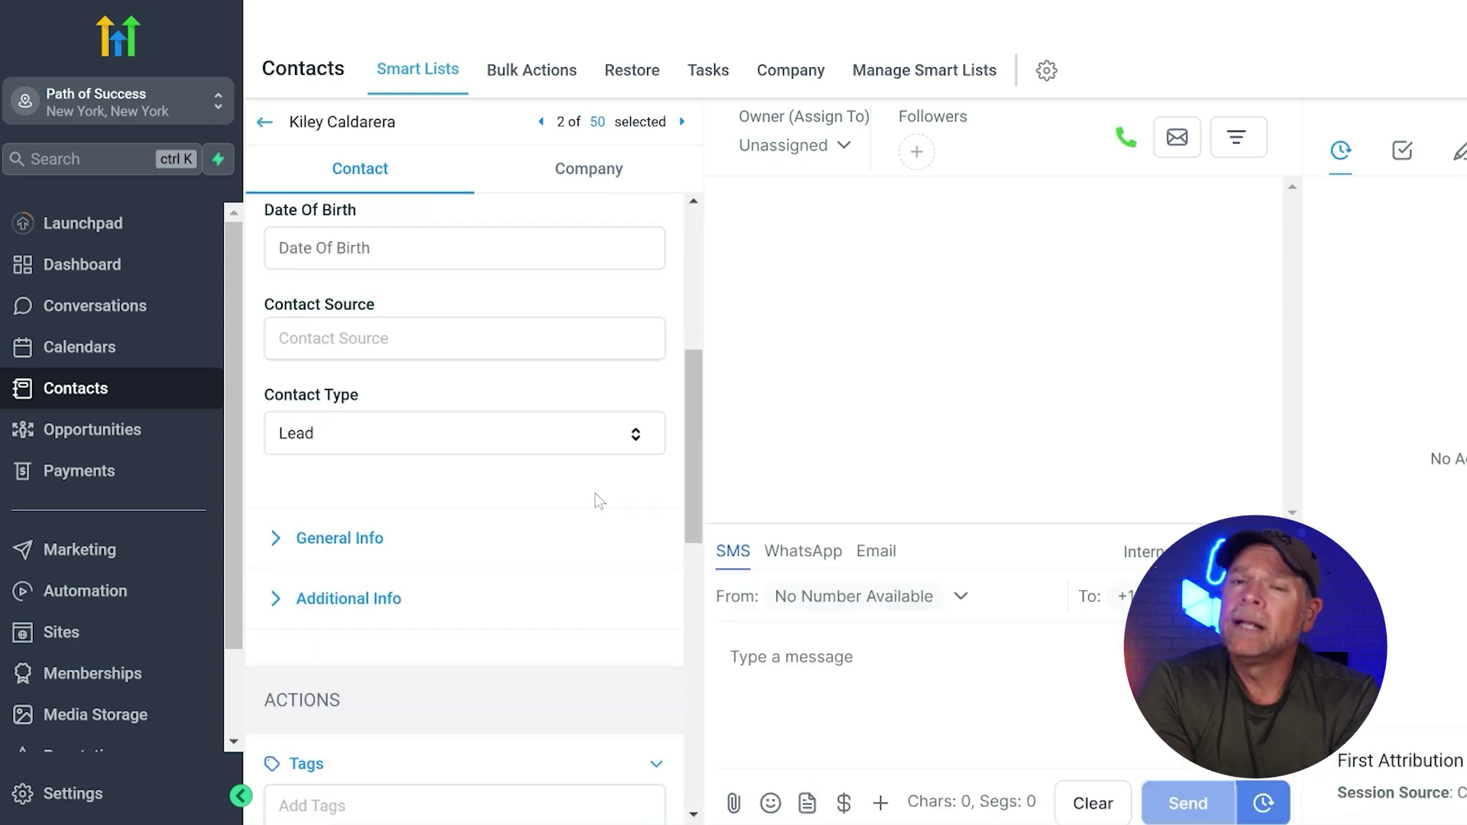
{"action": "scroll", "coordinate": [594, 494], "scroll_direction": "down", "scroll_amount": 6}
{"action": "left_click", "coordinate": [458, 348]}
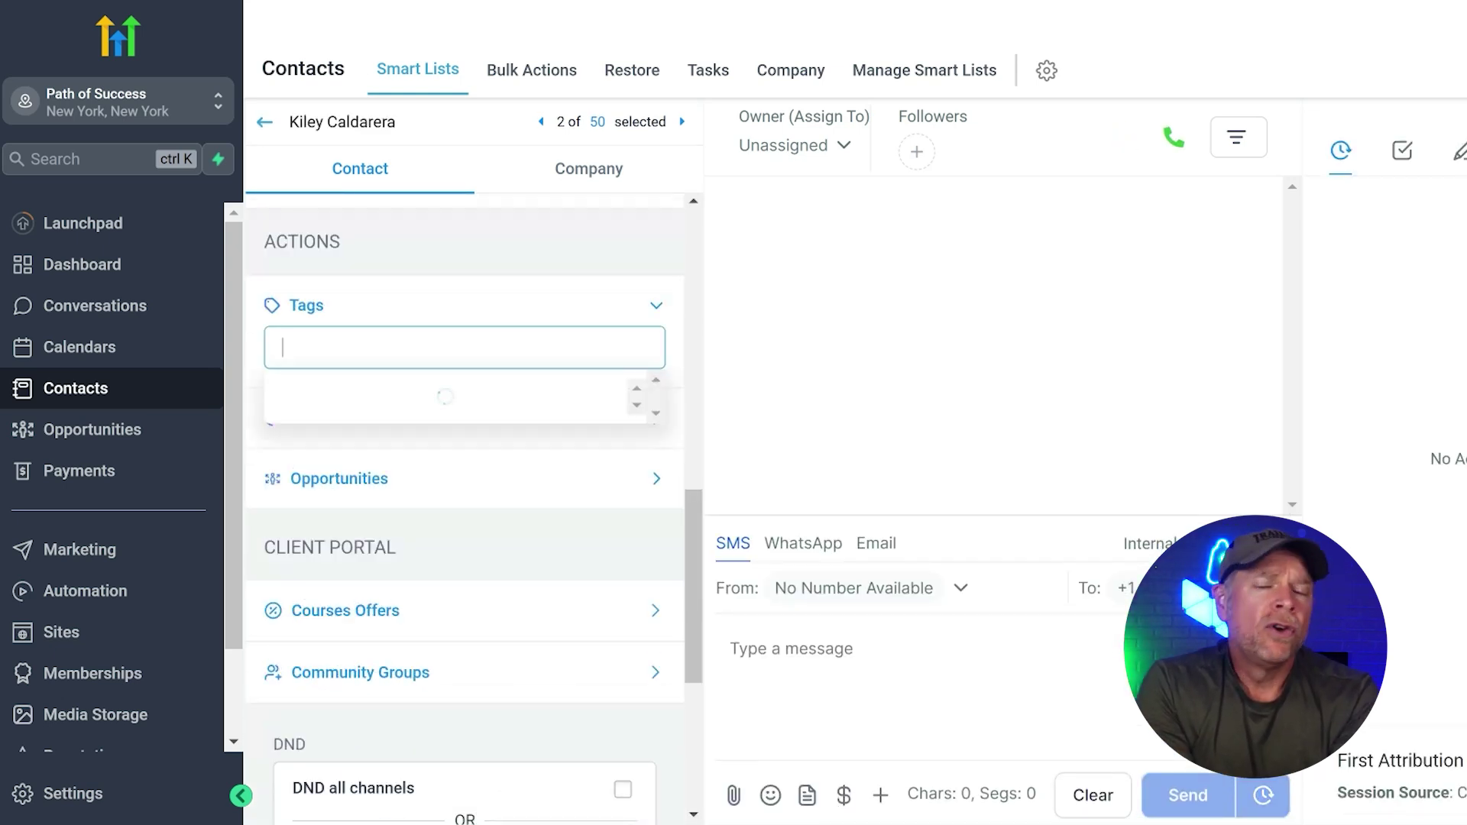
{"action": "type", "text": "Hot Lead"}
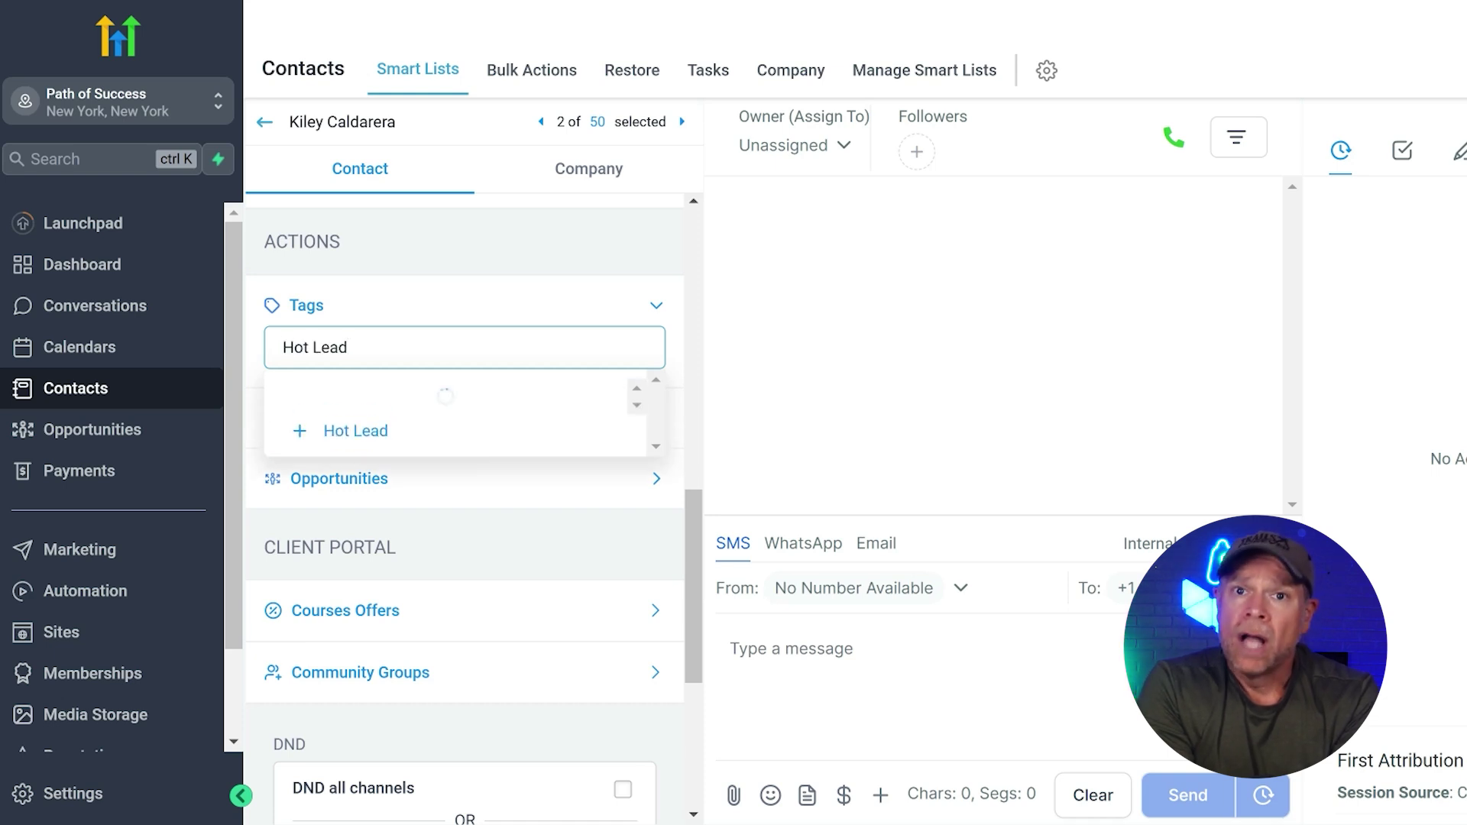
{"action": "left_click", "coordinate": [466, 398]}
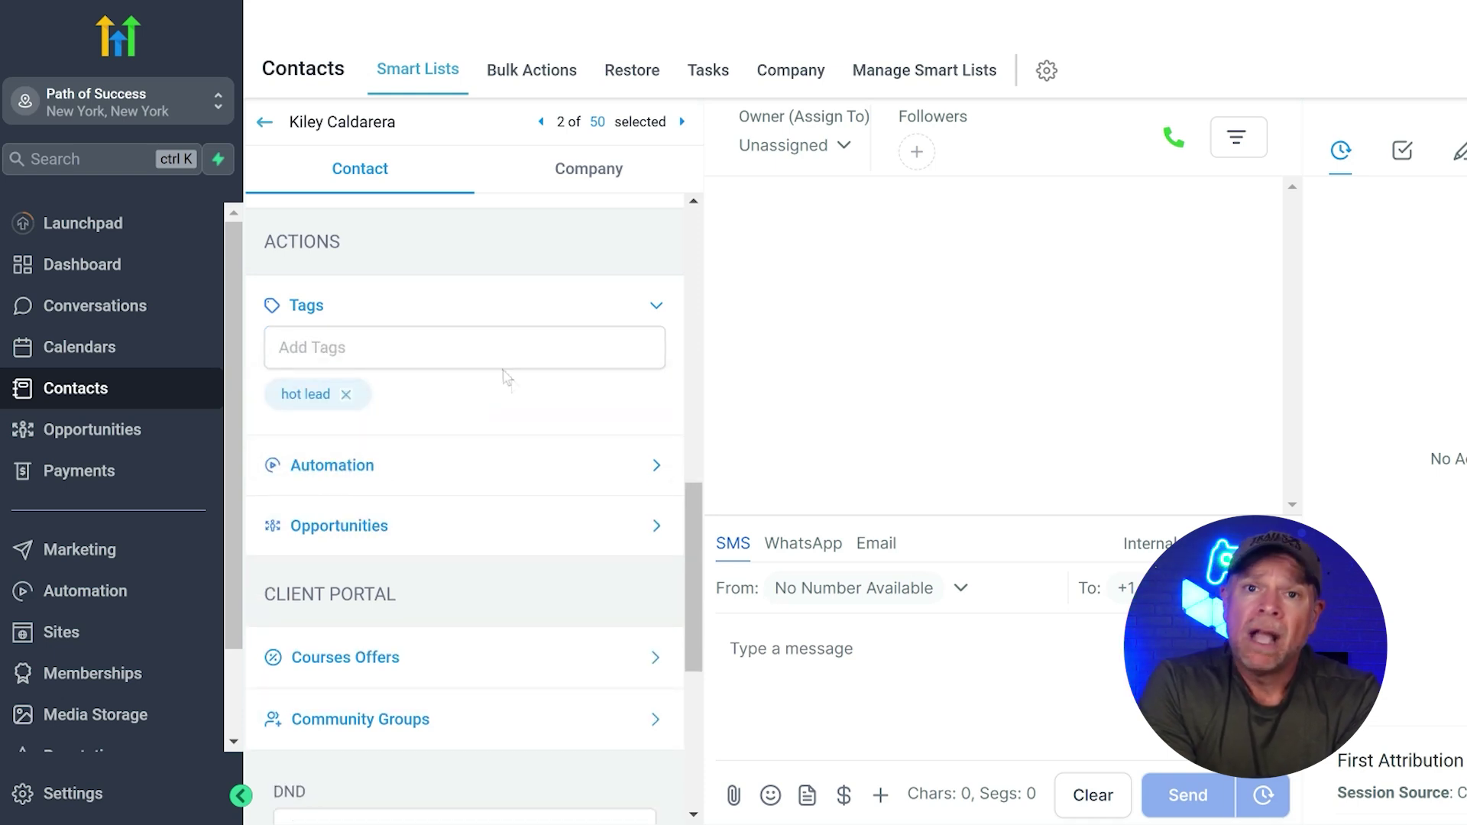
{"action": "left_click", "coordinate": [465, 348]}
{"action": "type", "text": "y"}
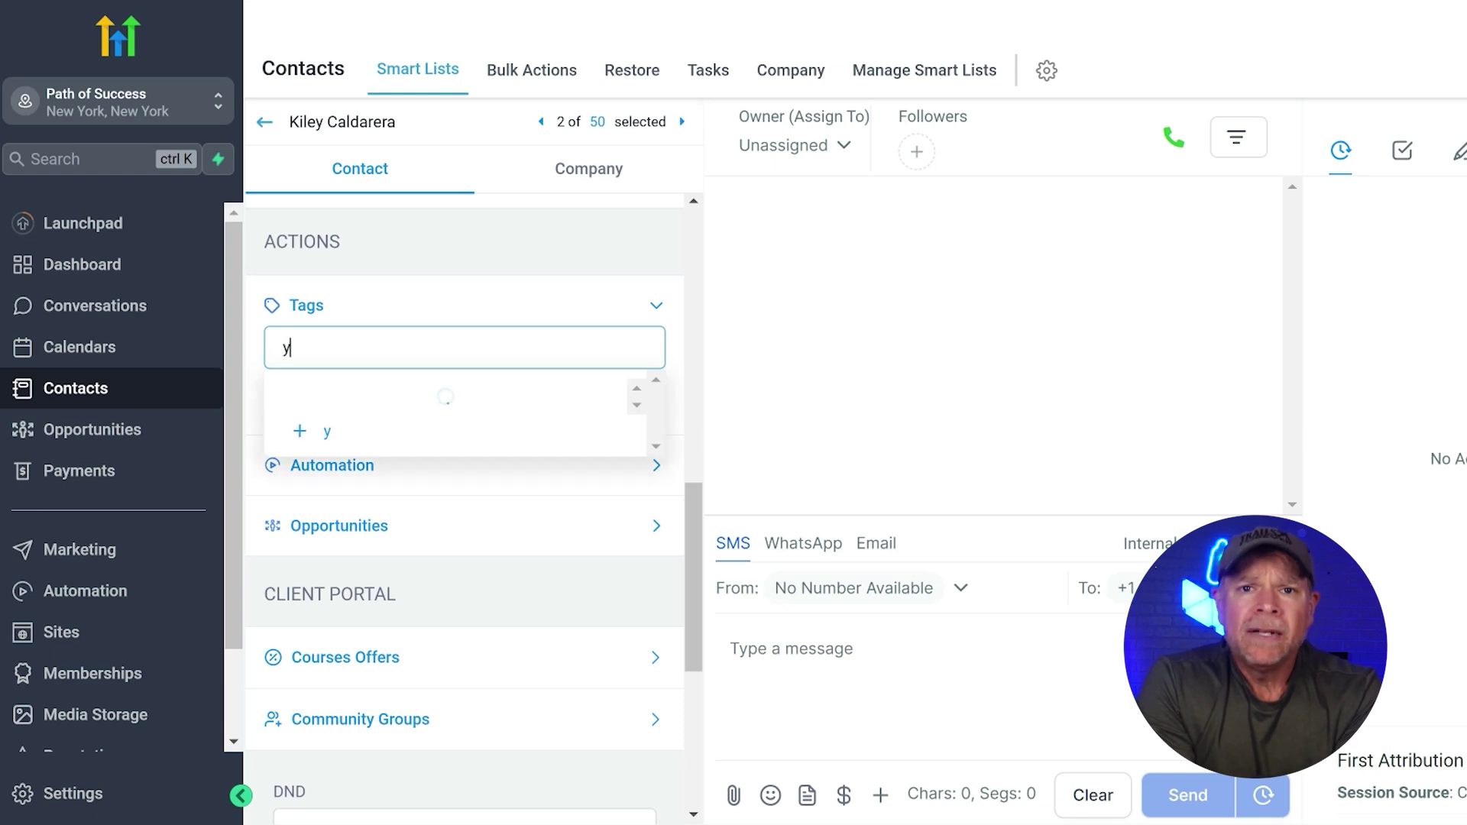
{"action": "type", "text": "outube"}
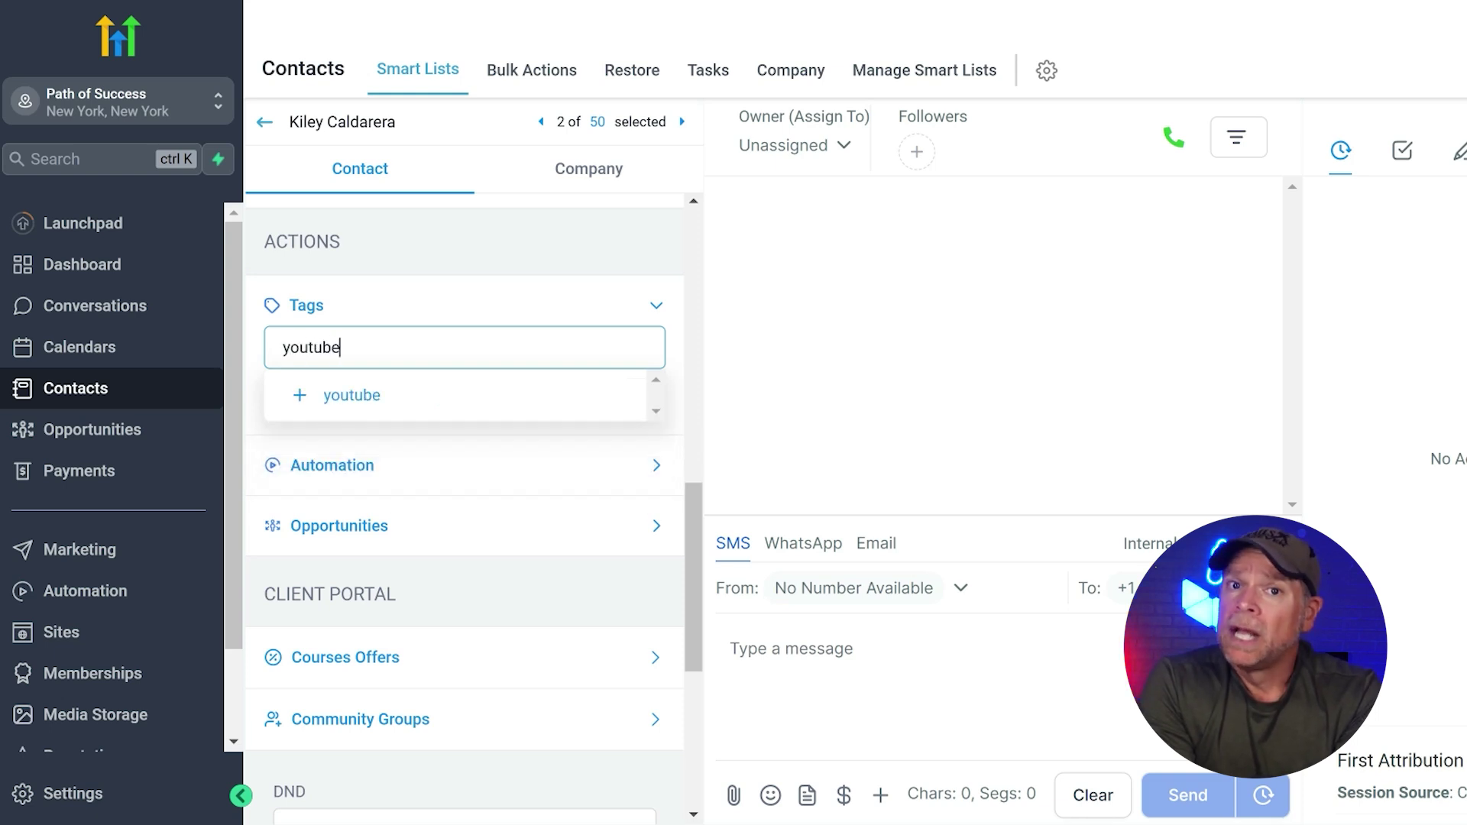
{"action": "key", "text": "Return"}
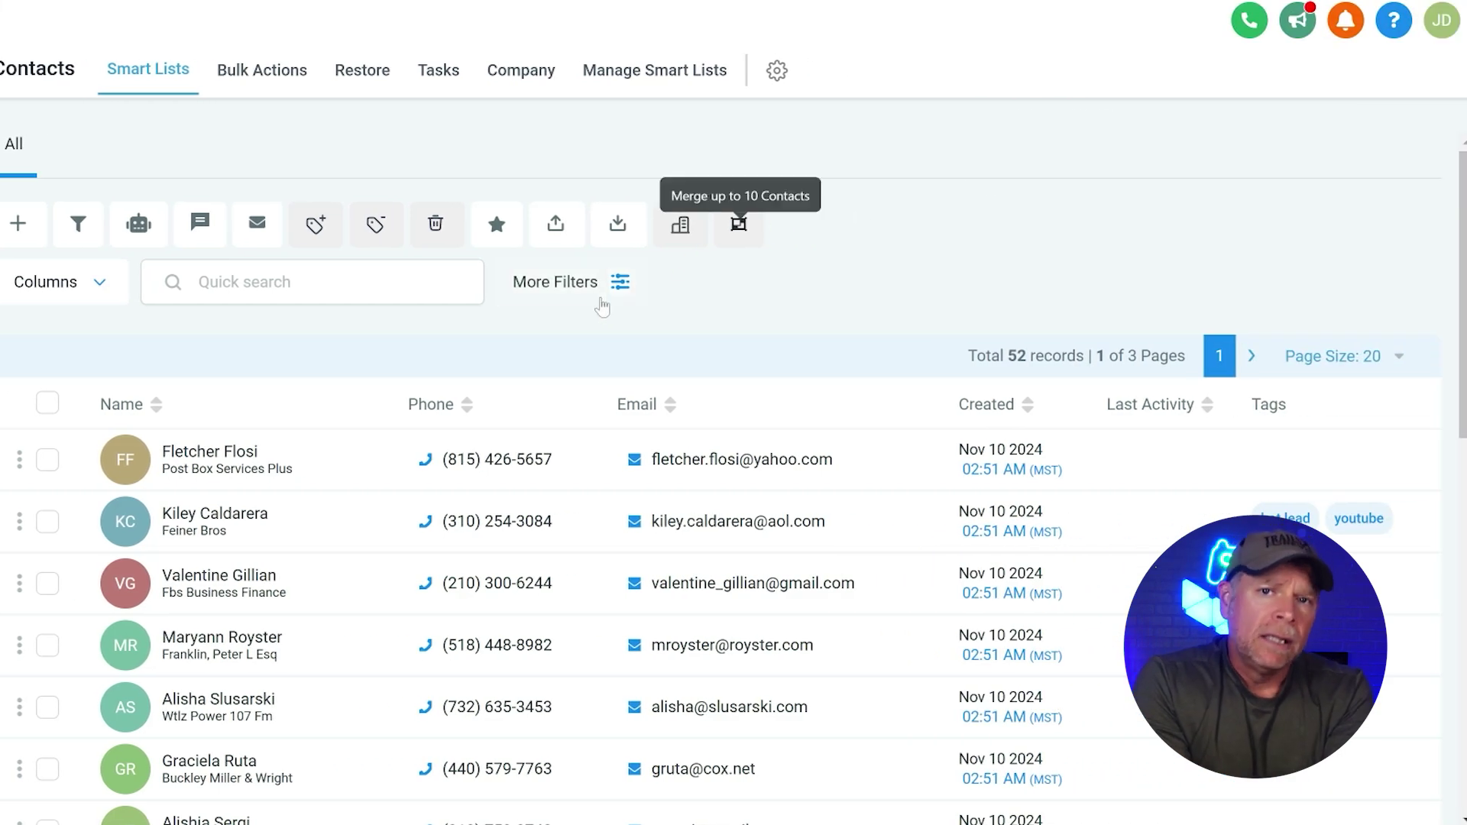
Apply a Tag is 'hot lead' filter to the contacts, then close the Filters panel.
{"action": "left_click", "coordinate": [560, 295]}
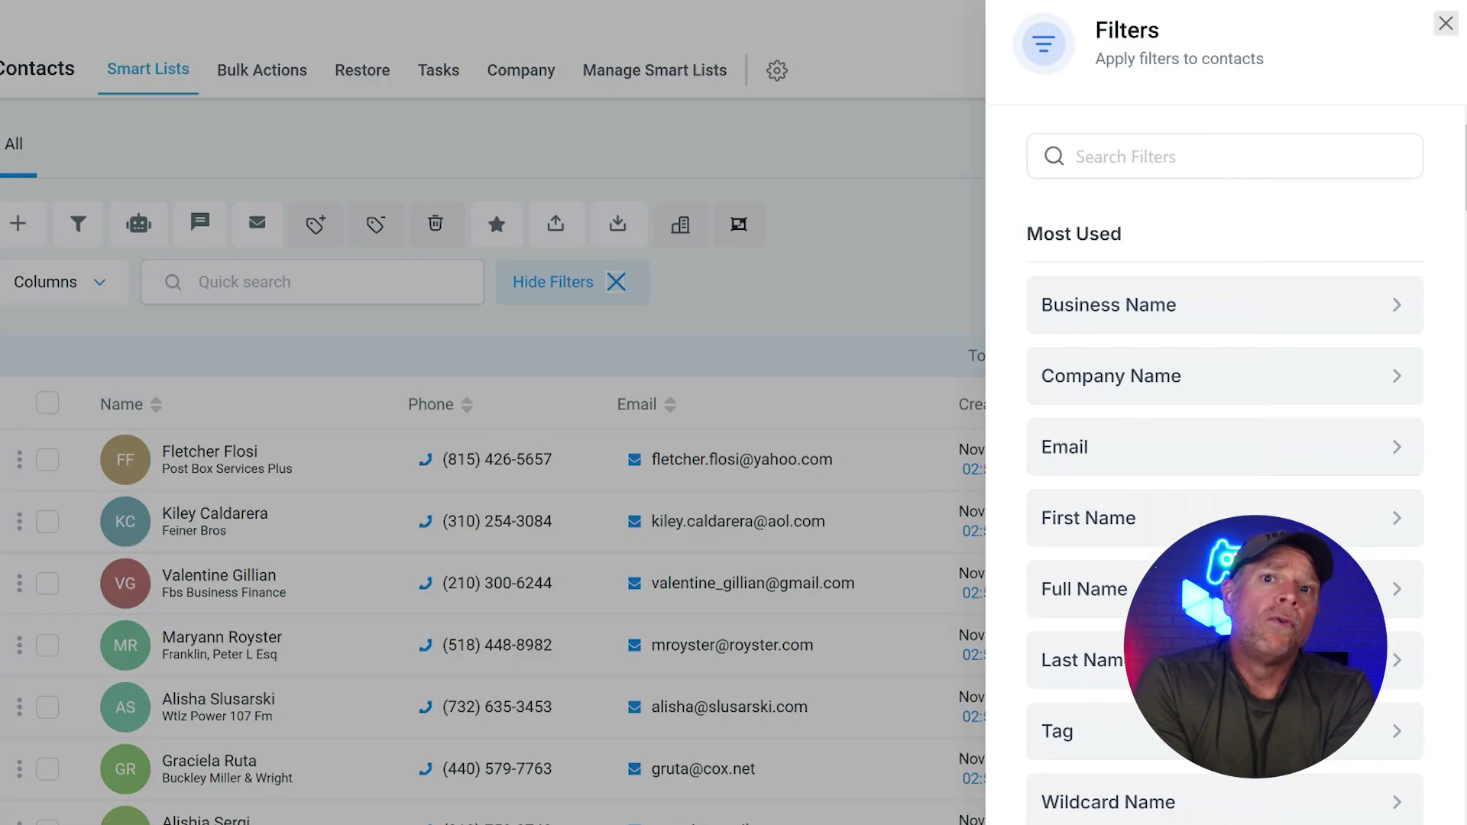
{"action": "left_click", "coordinate": [1055, 726]}
{"action": "left_click", "coordinate": [1162, 316]}
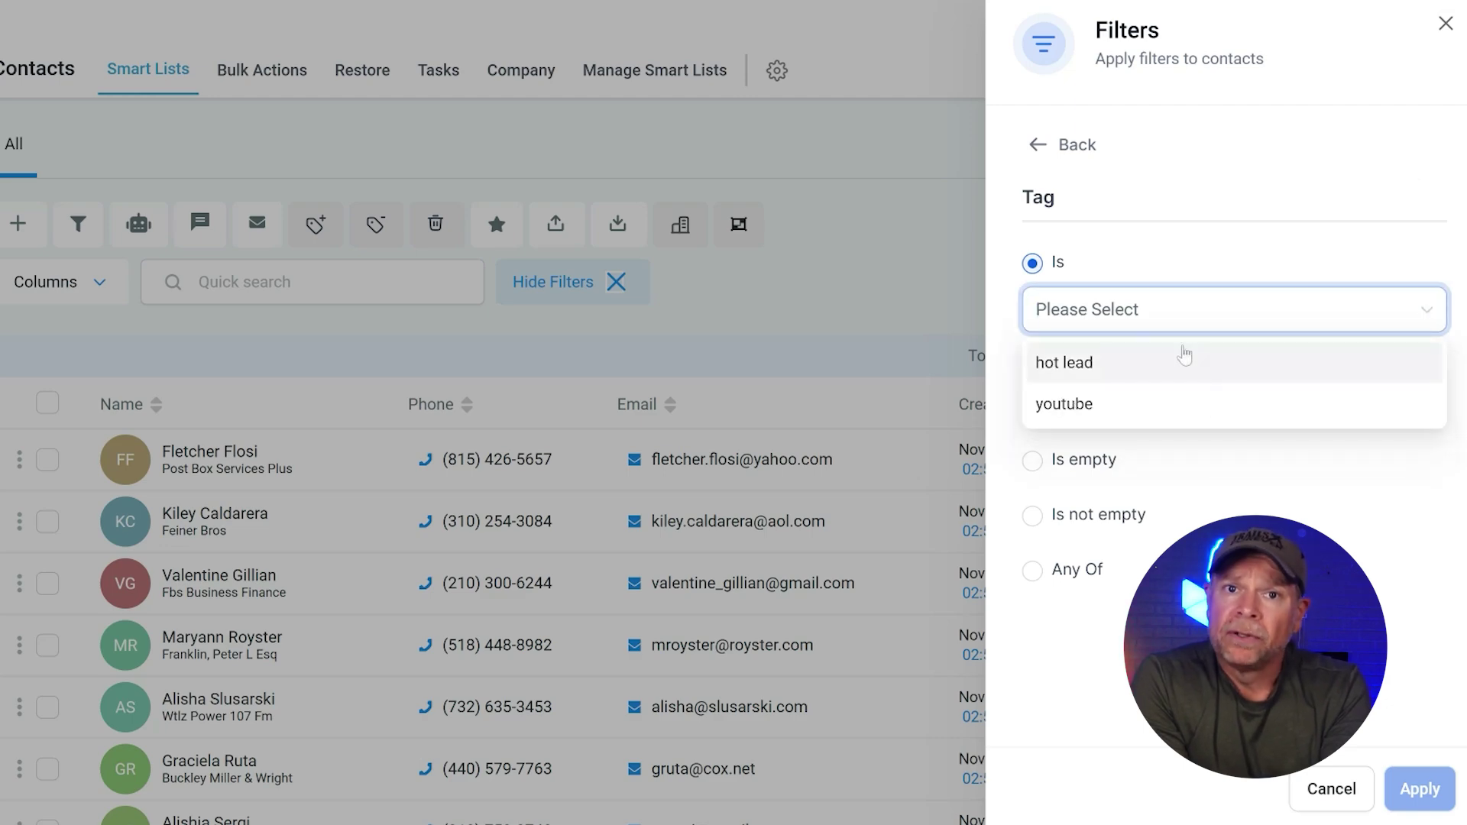
{"action": "left_click", "coordinate": [1175, 363]}
{"action": "left_click", "coordinate": [1419, 789]}
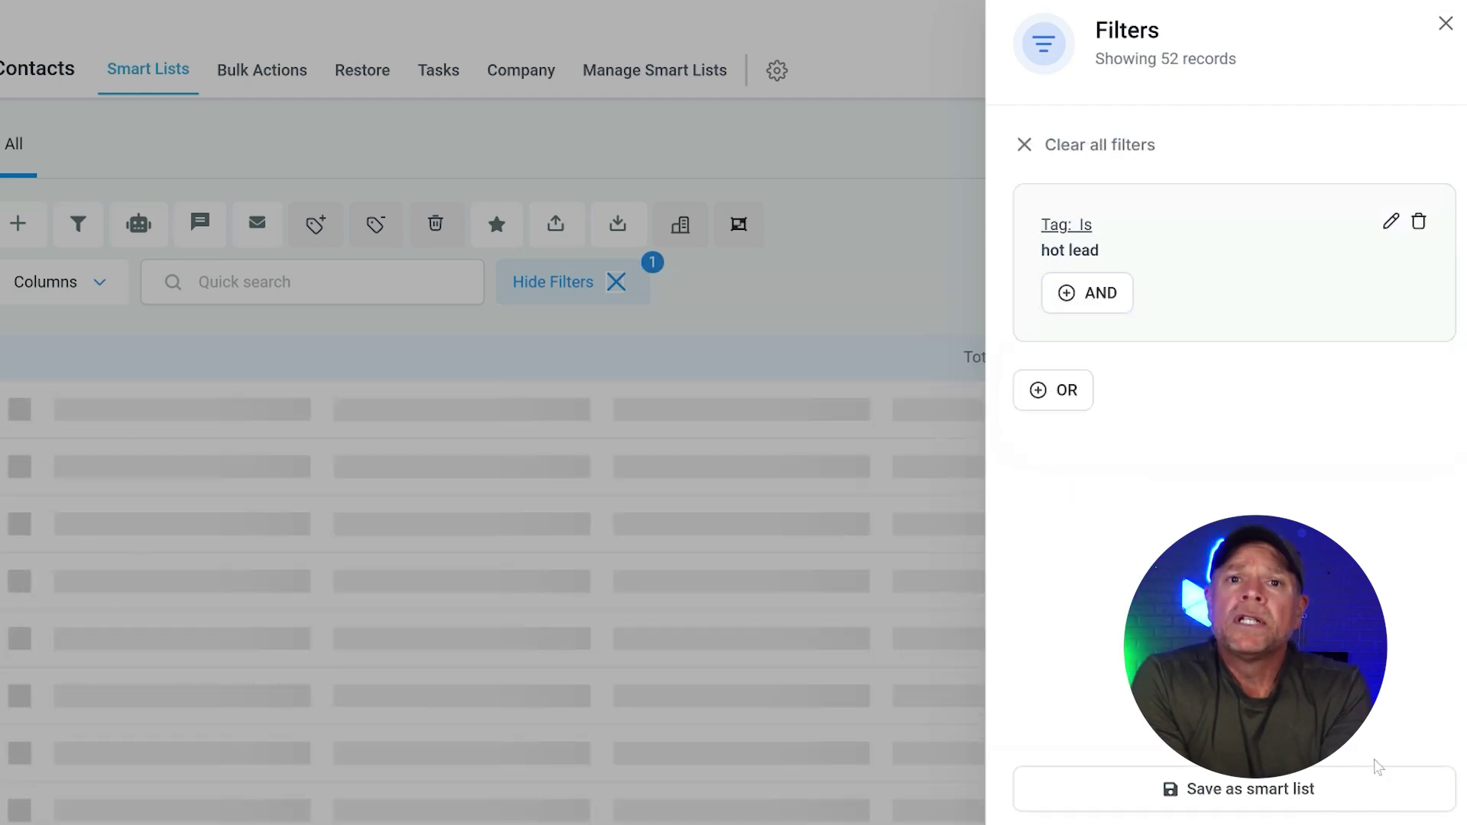
{"action": "left_click", "coordinate": [853, 613]}
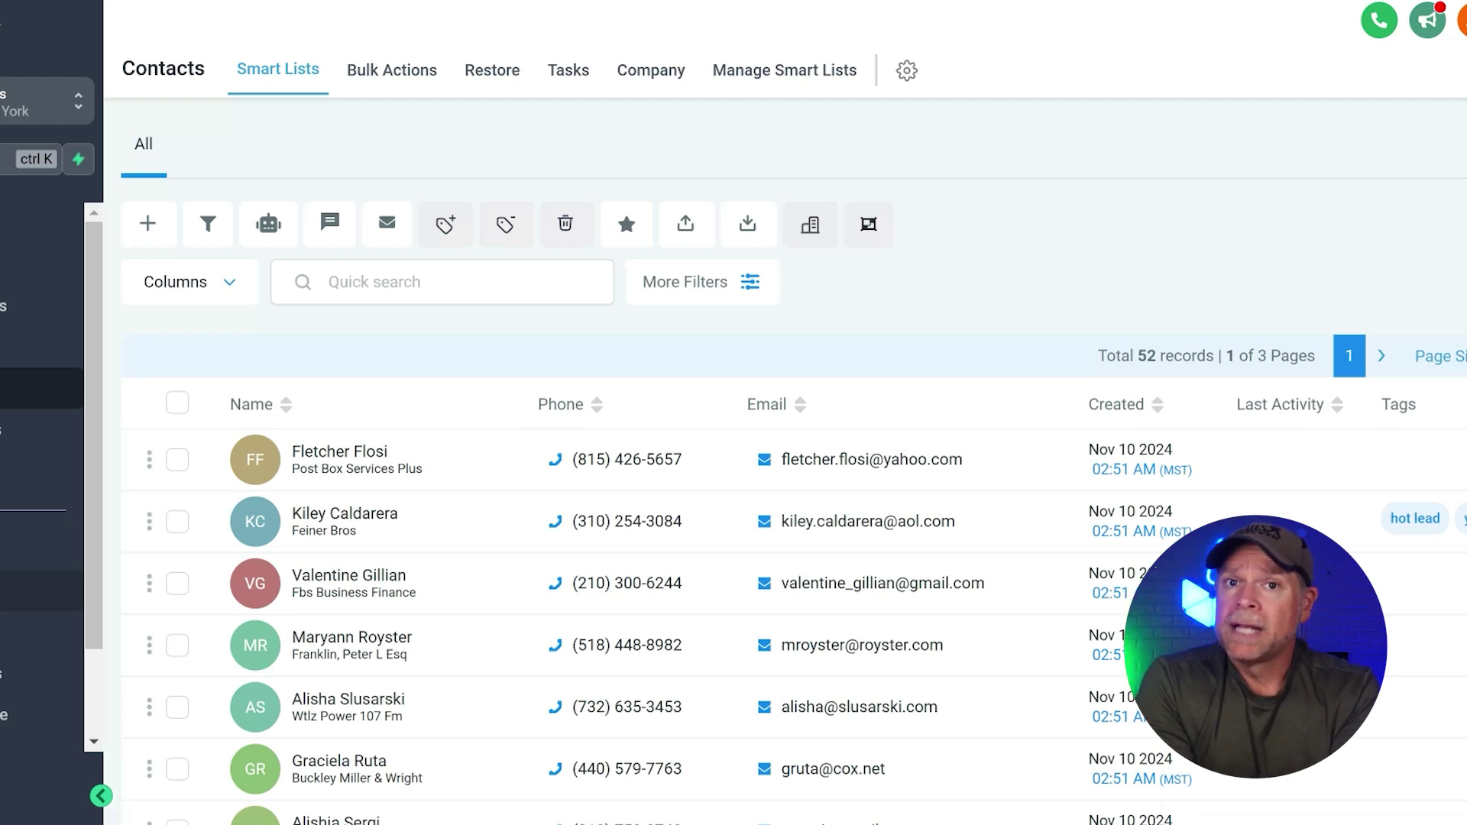
{"action": "left_click", "coordinate": [178, 522]}
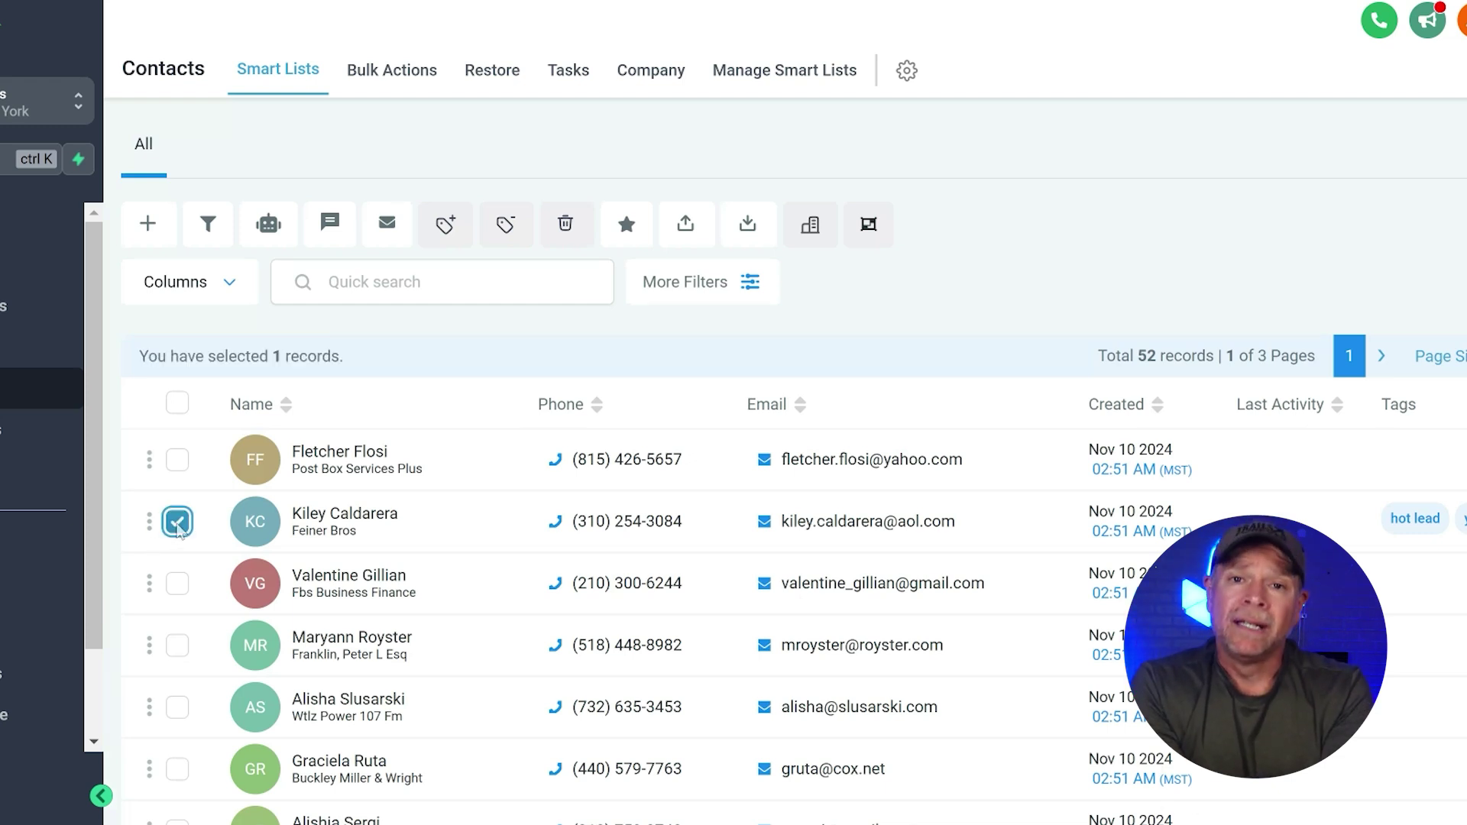
{"action": "left_click", "coordinate": [505, 226]}
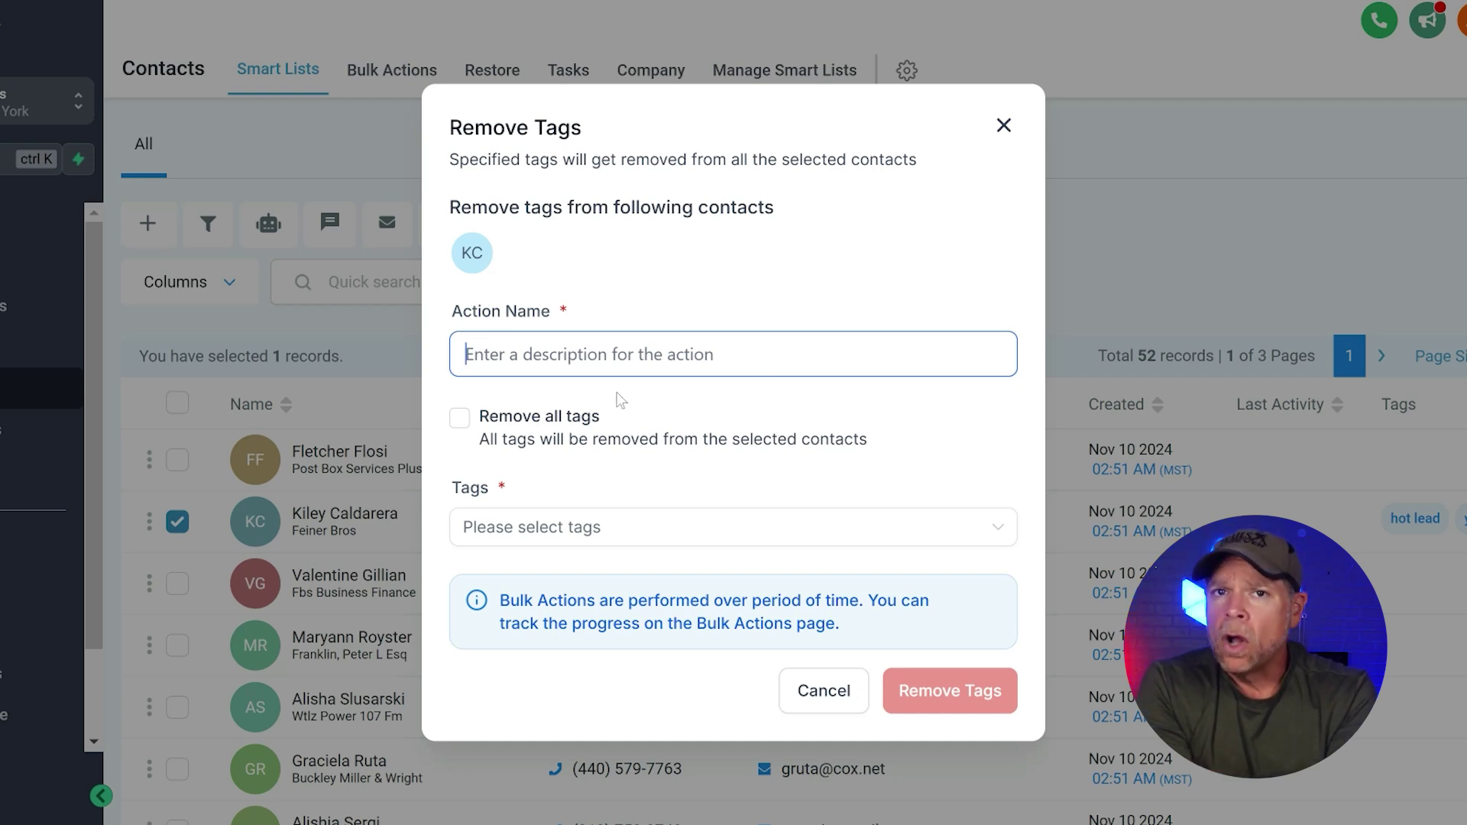
{"action": "left_click", "coordinate": [476, 425]}
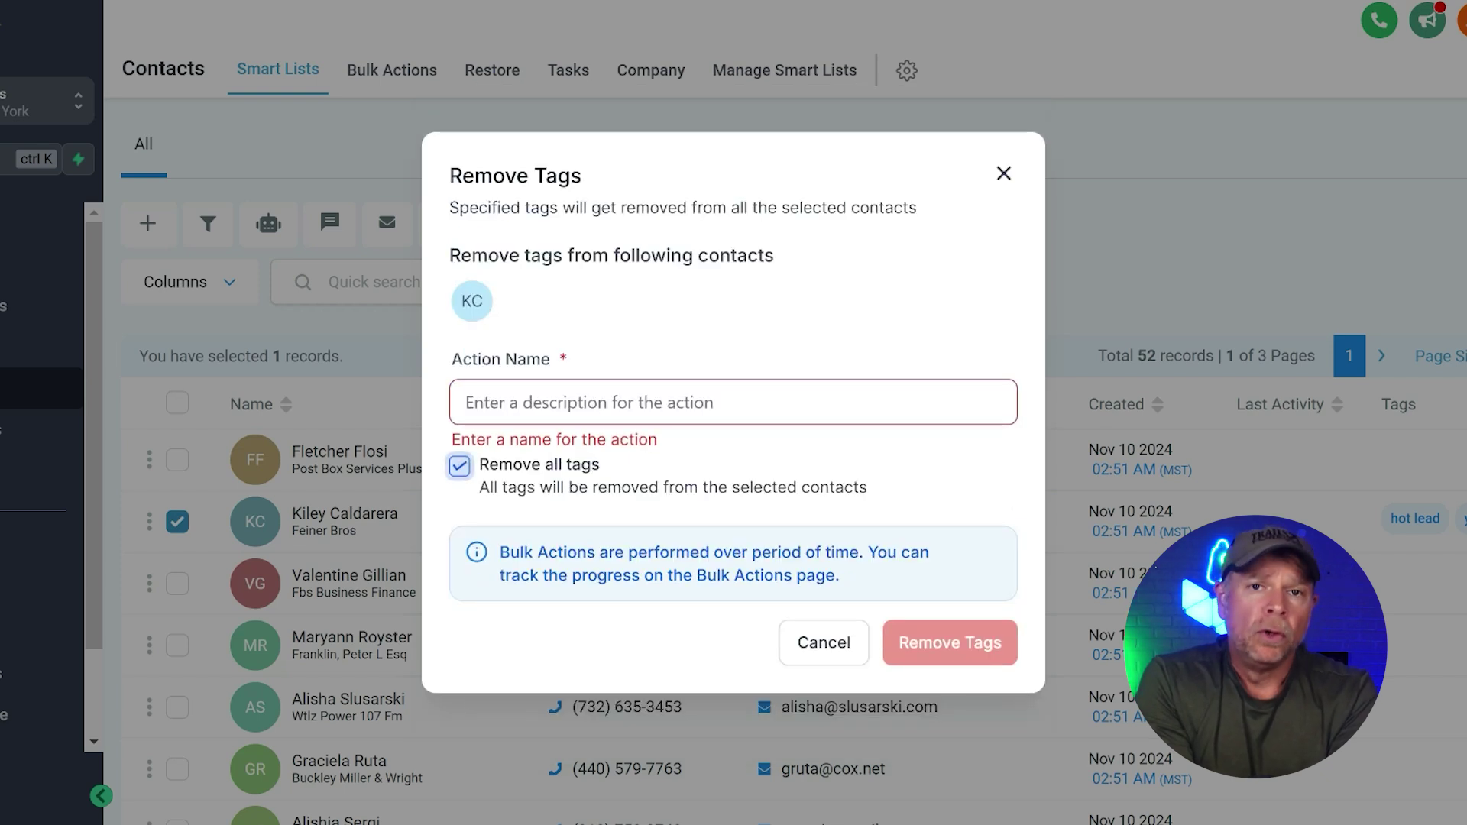
{"action": "left_click", "coordinate": [460, 466]}
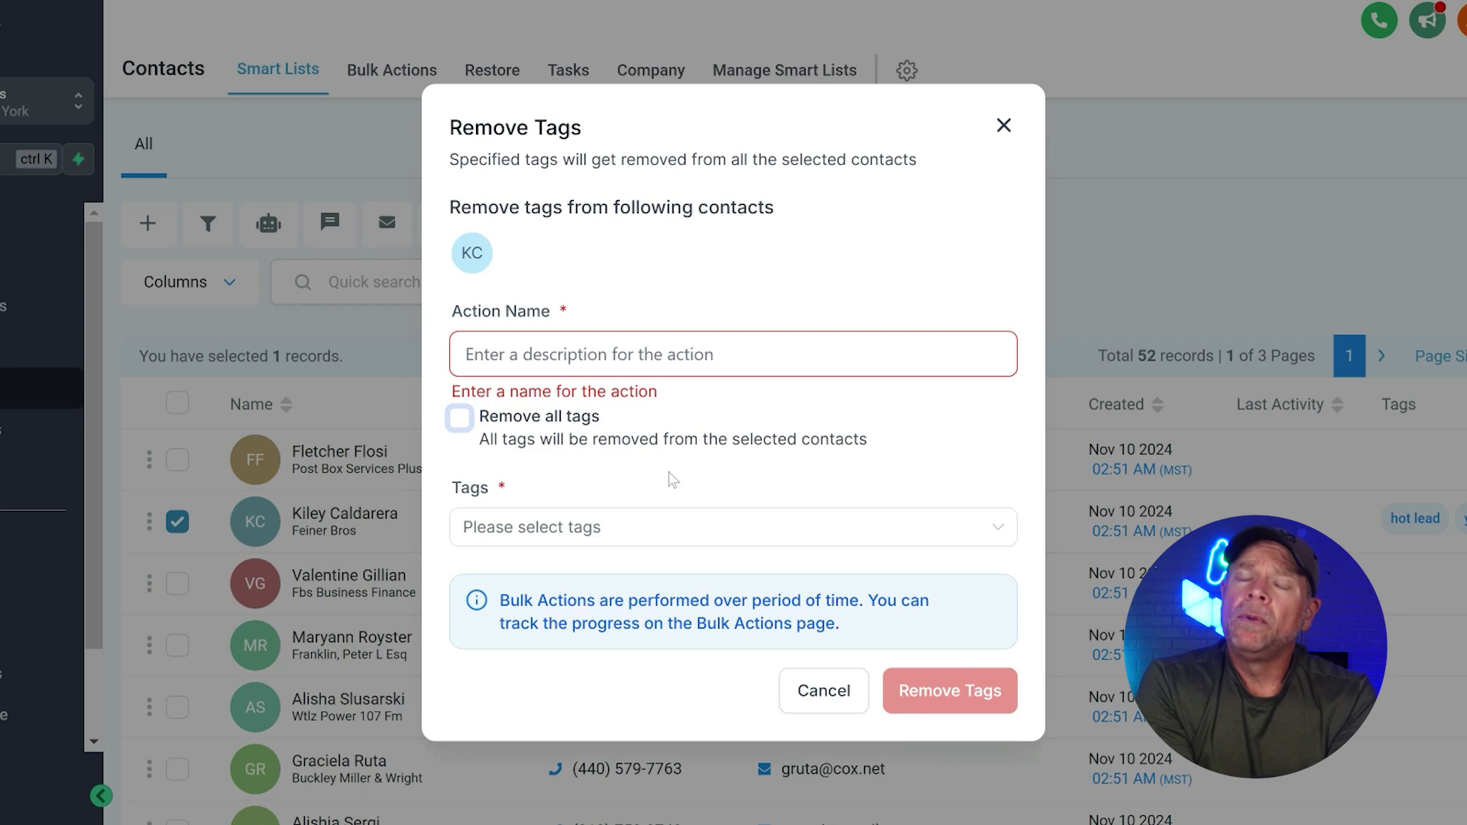
{"action": "left_click", "coordinate": [675, 535]}
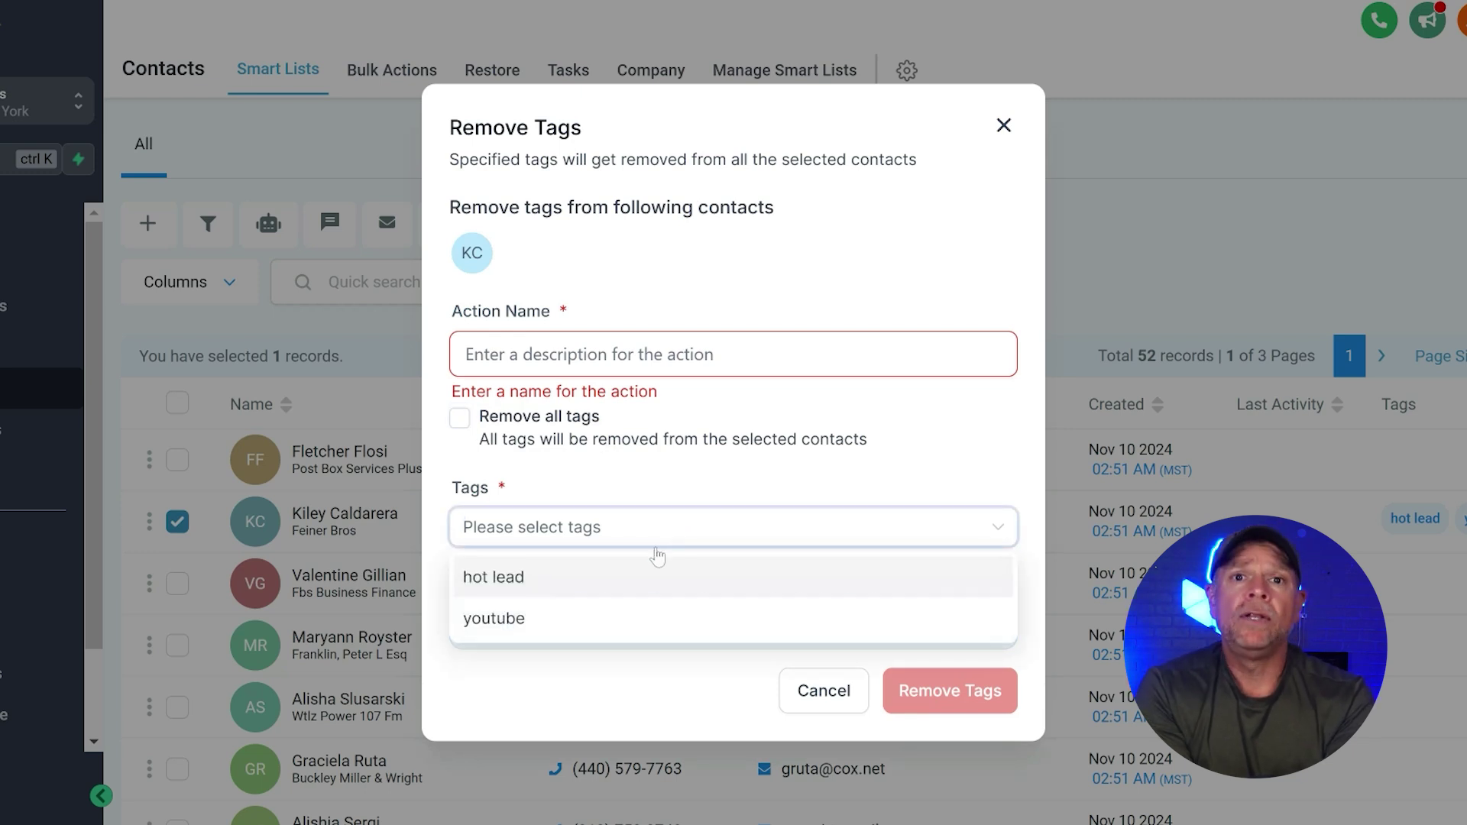
{"action": "left_click", "coordinate": [649, 585]}
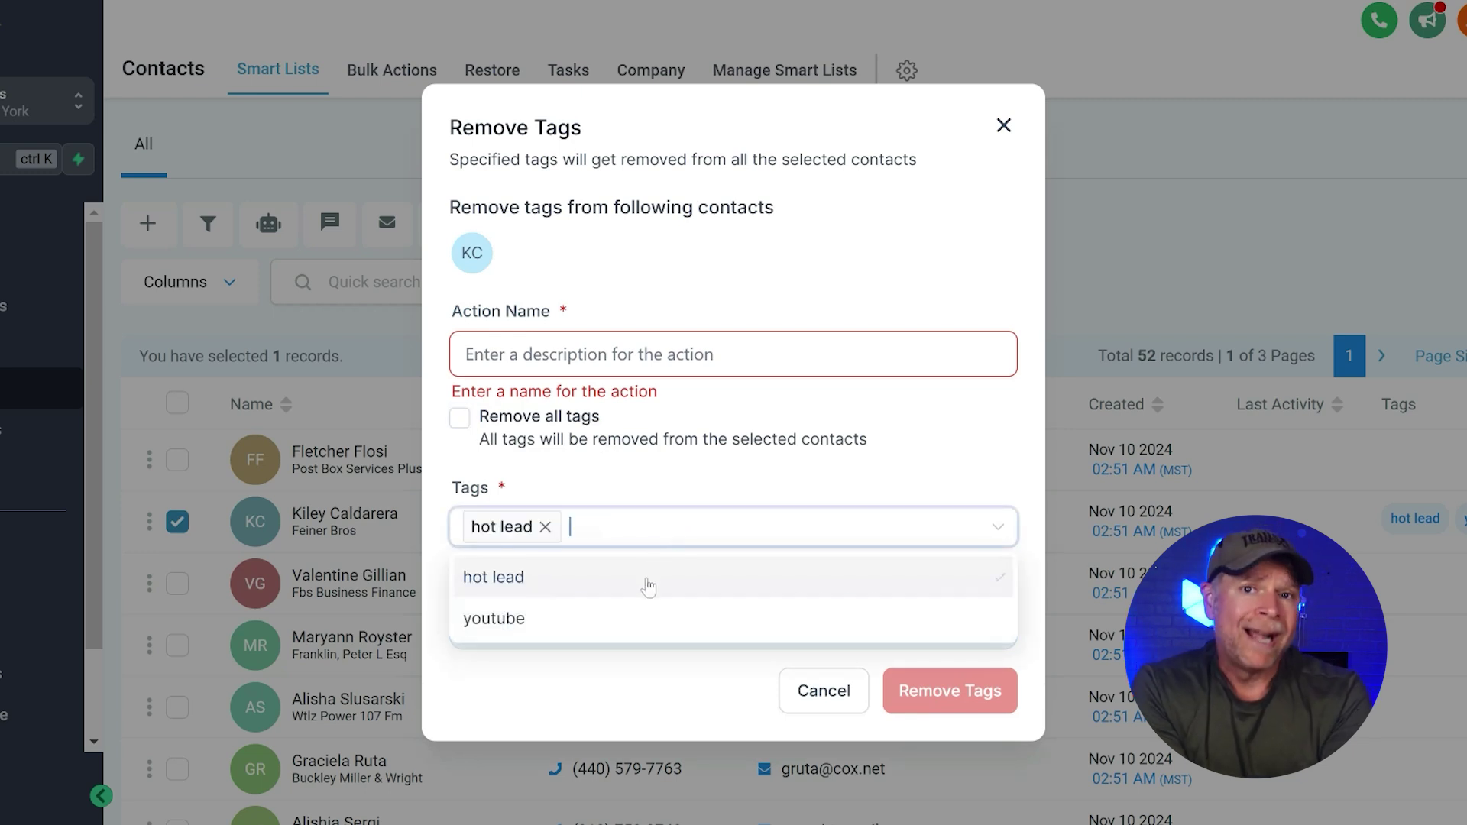
{"action": "left_click", "coordinate": [839, 469]}
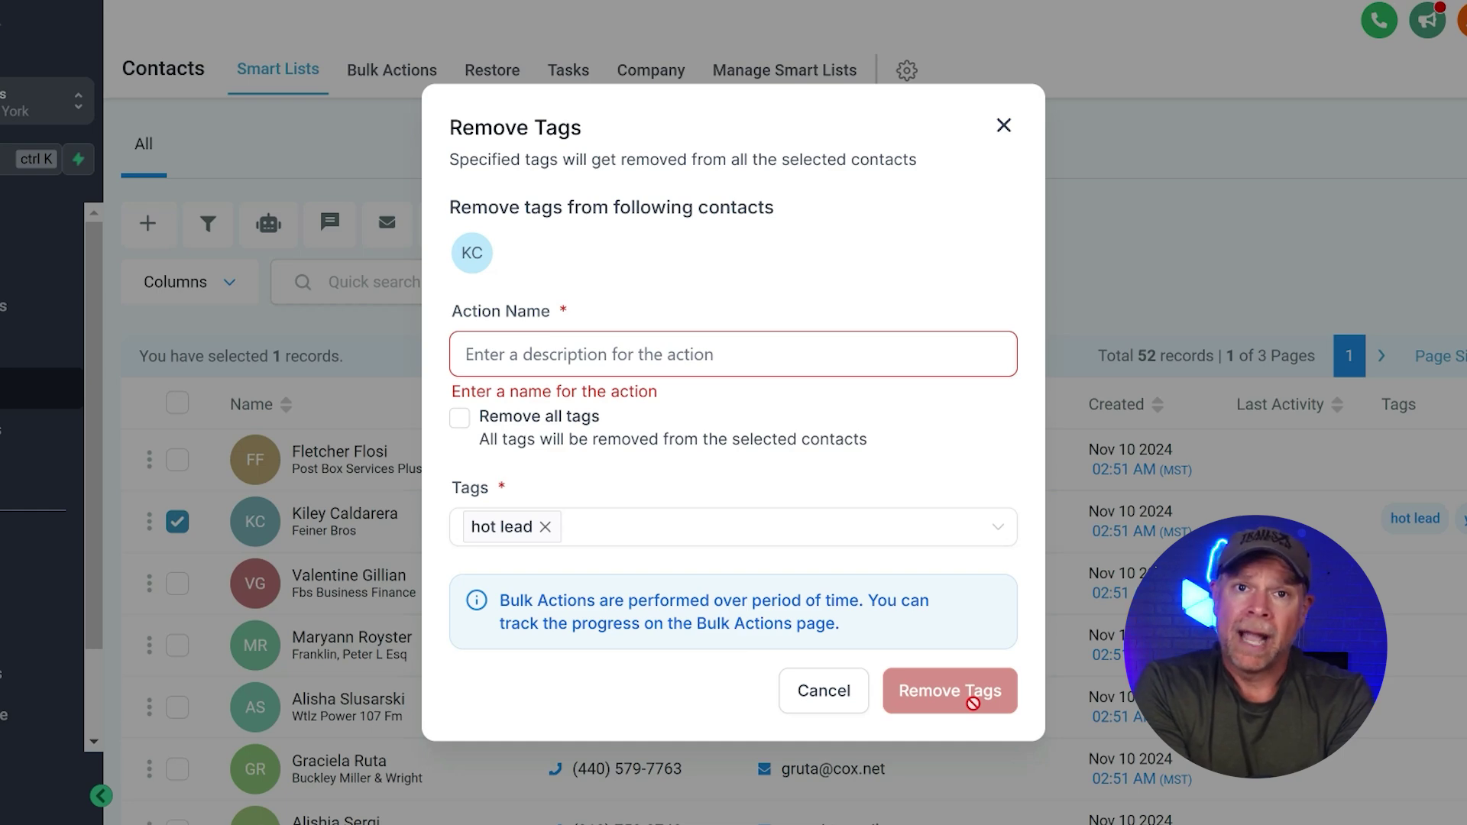
{"action": "left_click", "coordinate": [824, 707]}
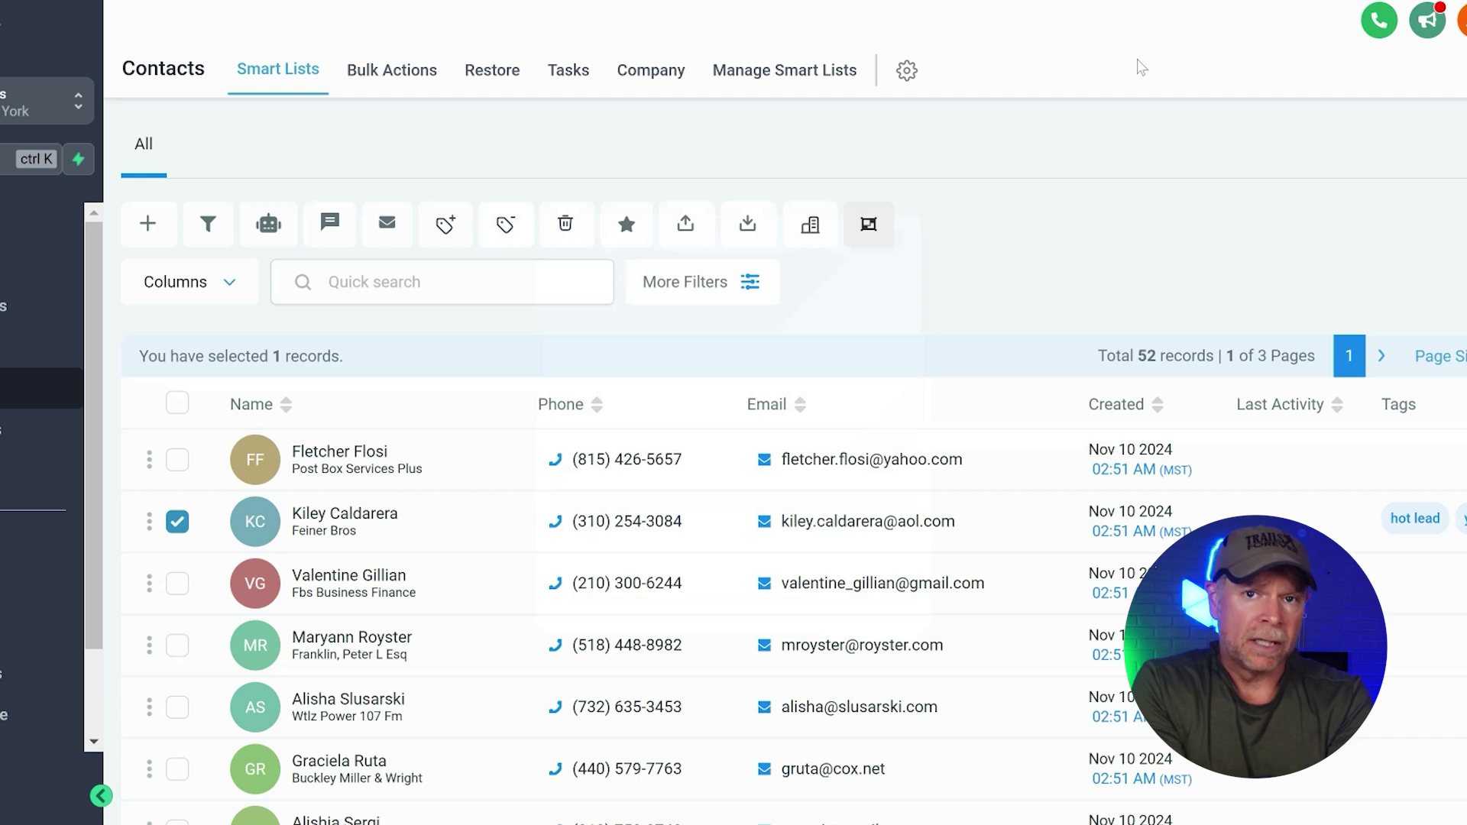
{"action": "left_click", "coordinate": [808, 80]}
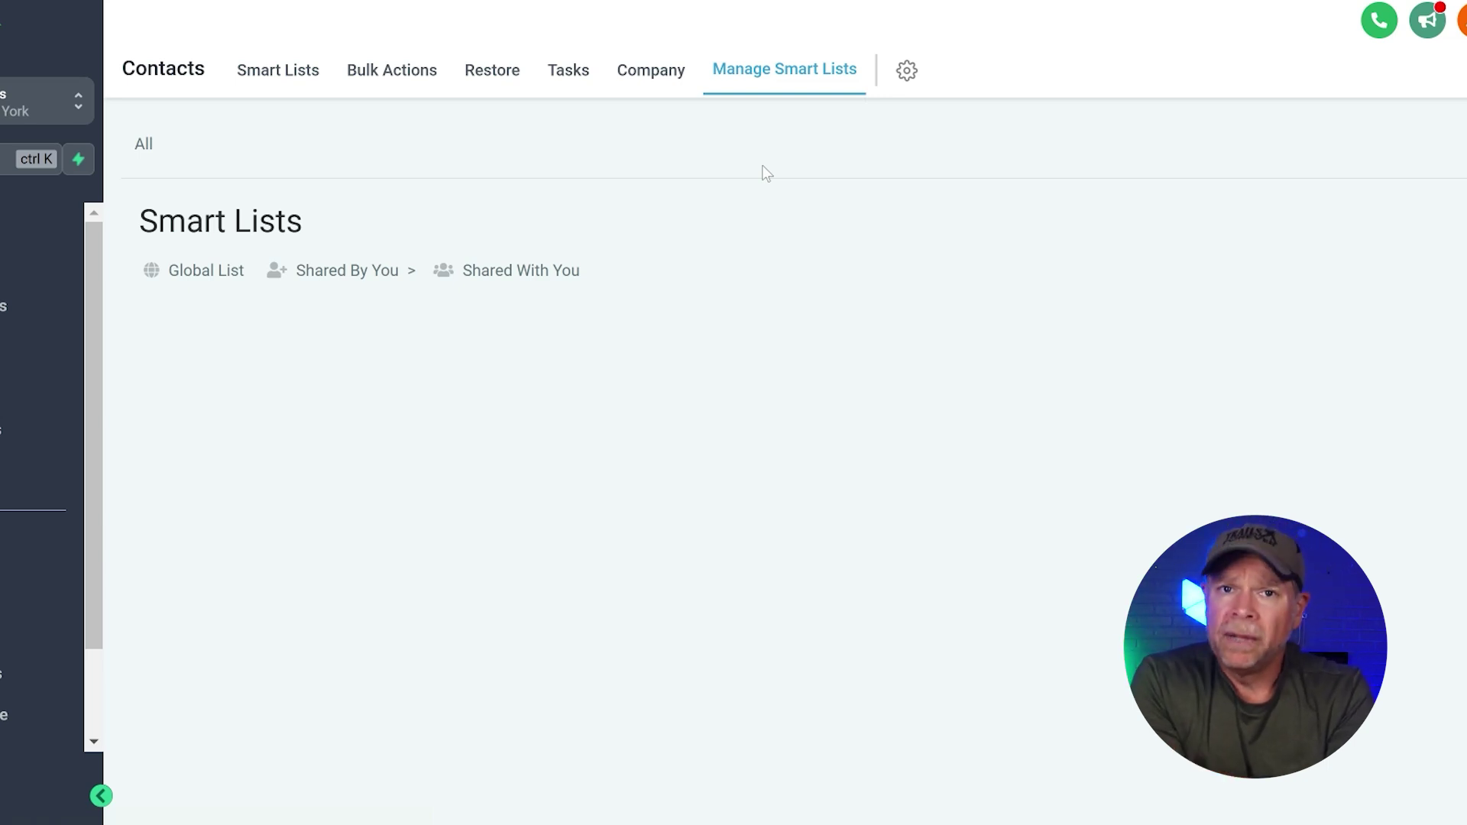
{"action": "left_click", "coordinate": [254, 69]}
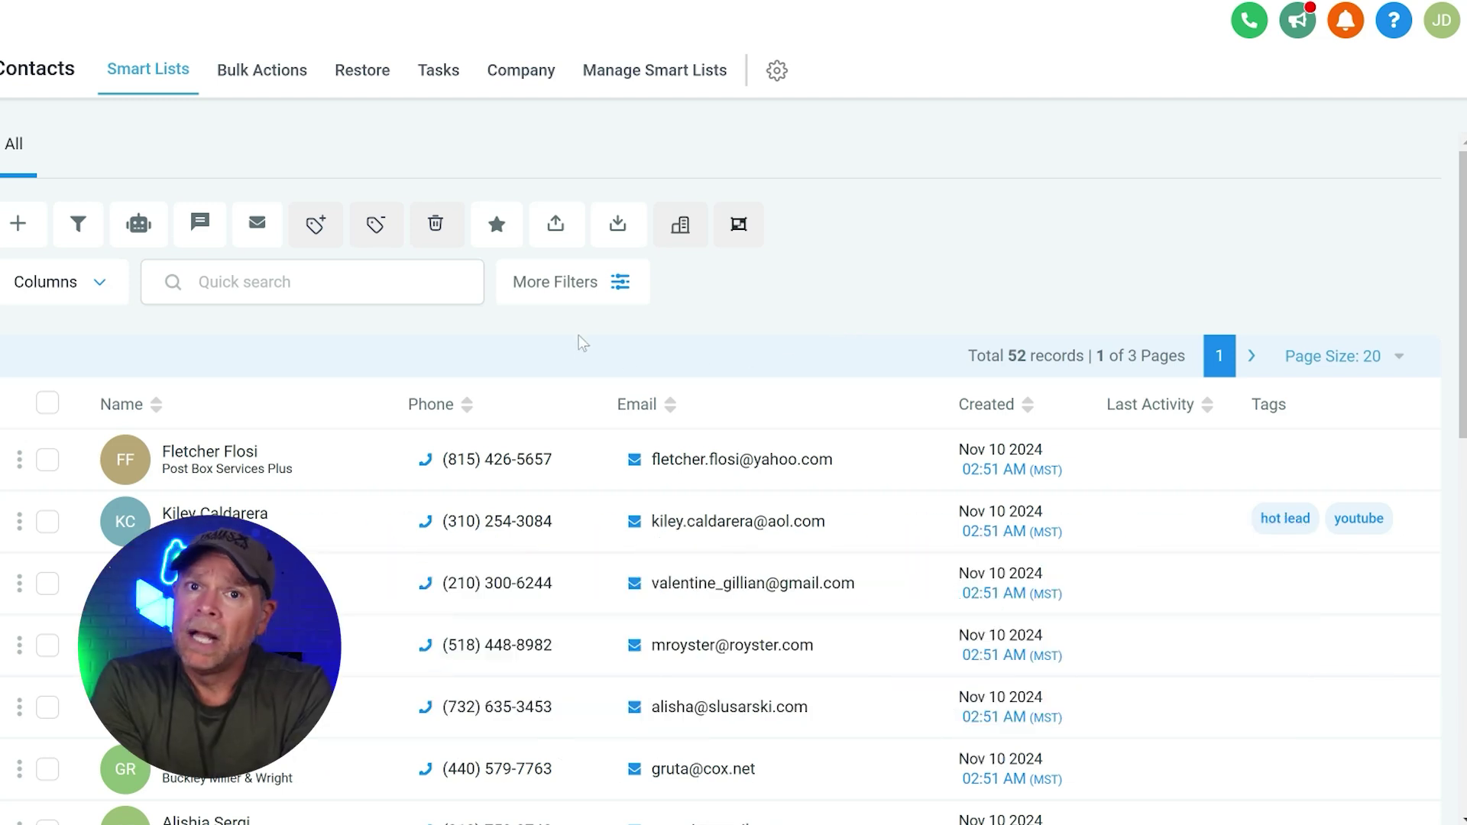
Apply a Country is 'United States' filter to the contacts list.
{"action": "left_click", "coordinate": [630, 287]}
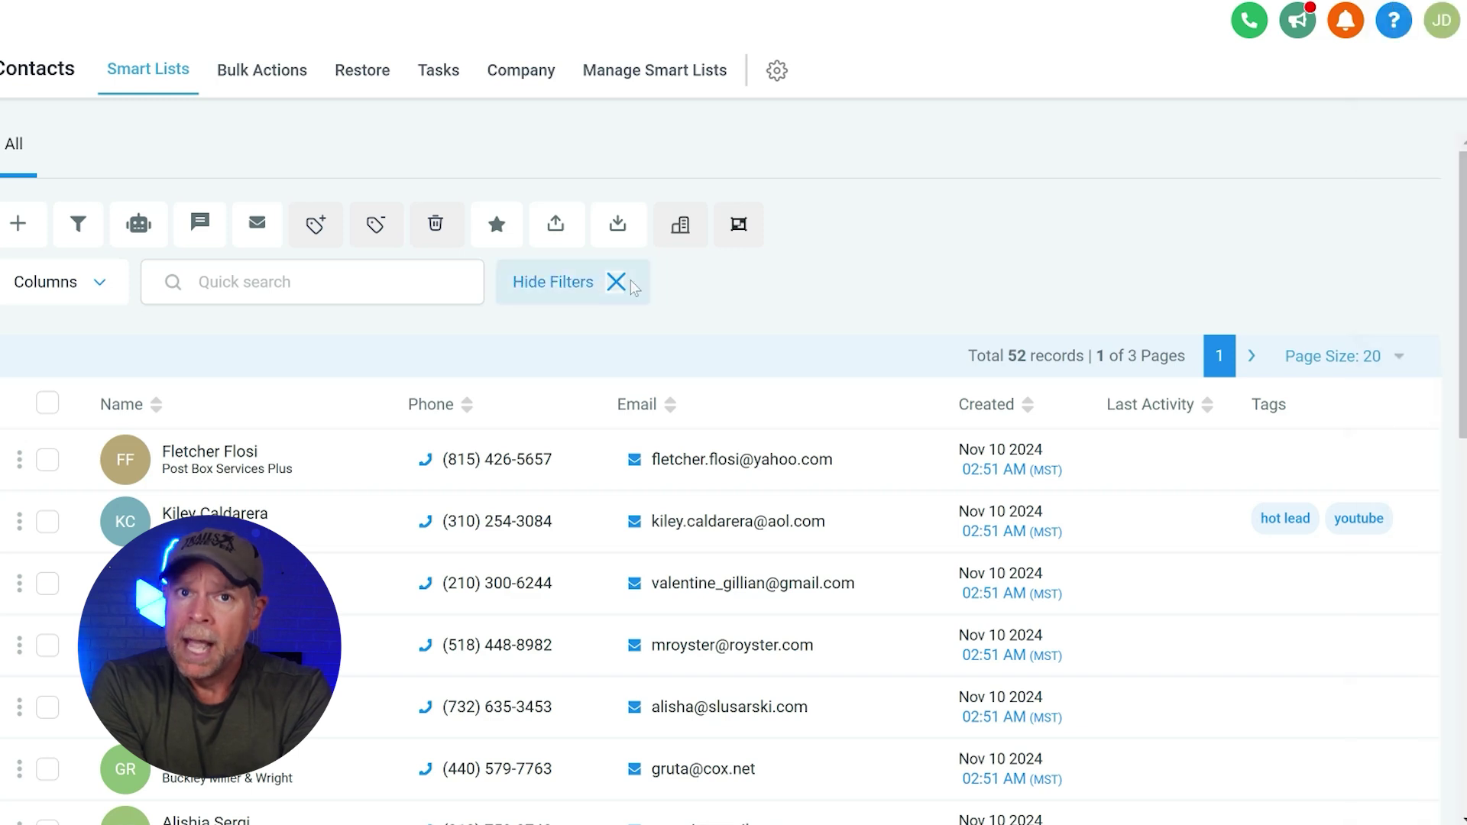
{"action": "scroll", "coordinate": [1303, 422], "scroll_direction": "down", "scroll_amount": 1}
{"action": "scroll", "coordinate": [1303, 422], "scroll_direction": "down", "scroll_amount": 10}
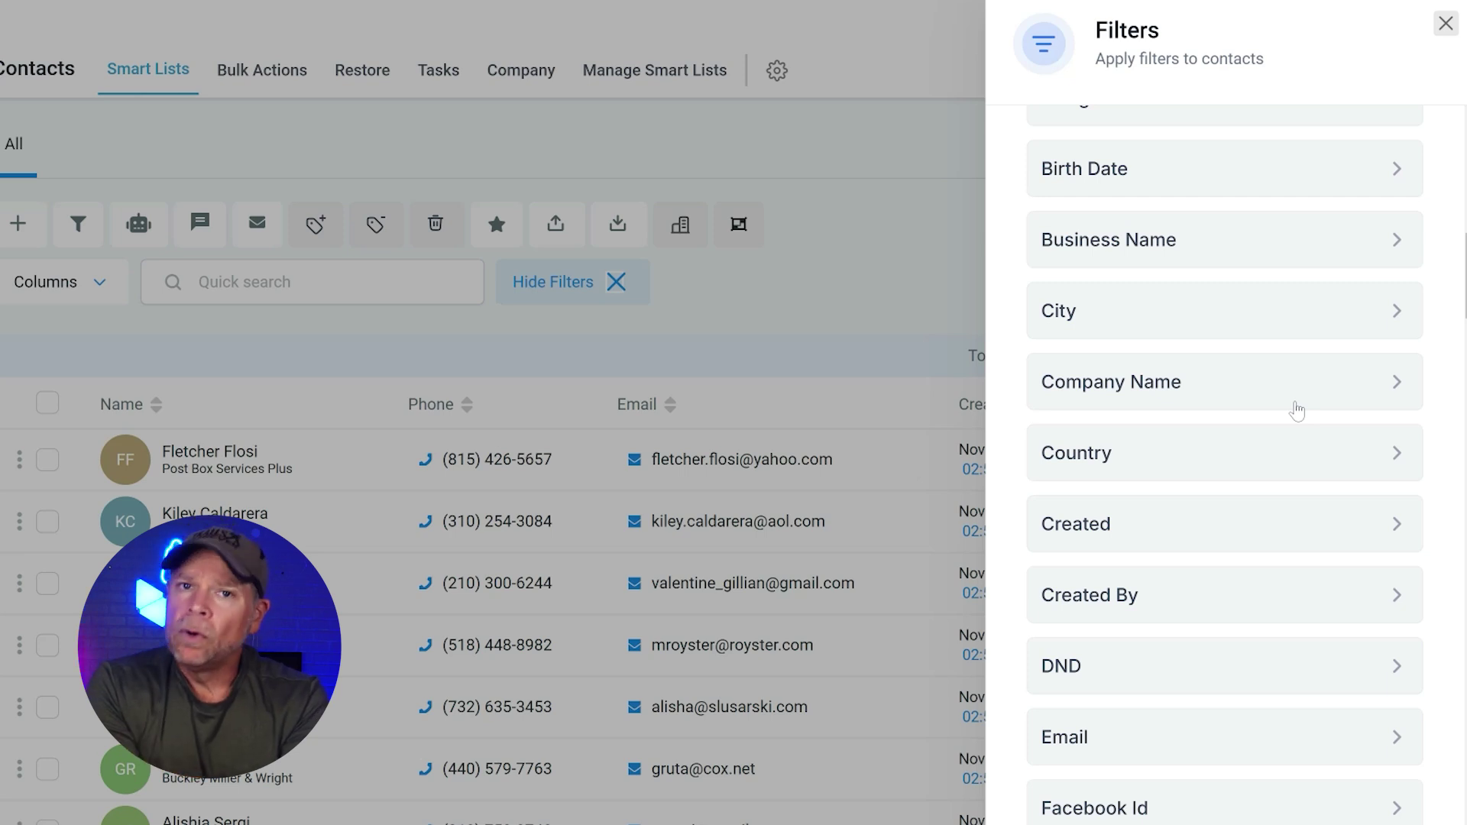
{"action": "left_click", "coordinate": [1200, 472]}
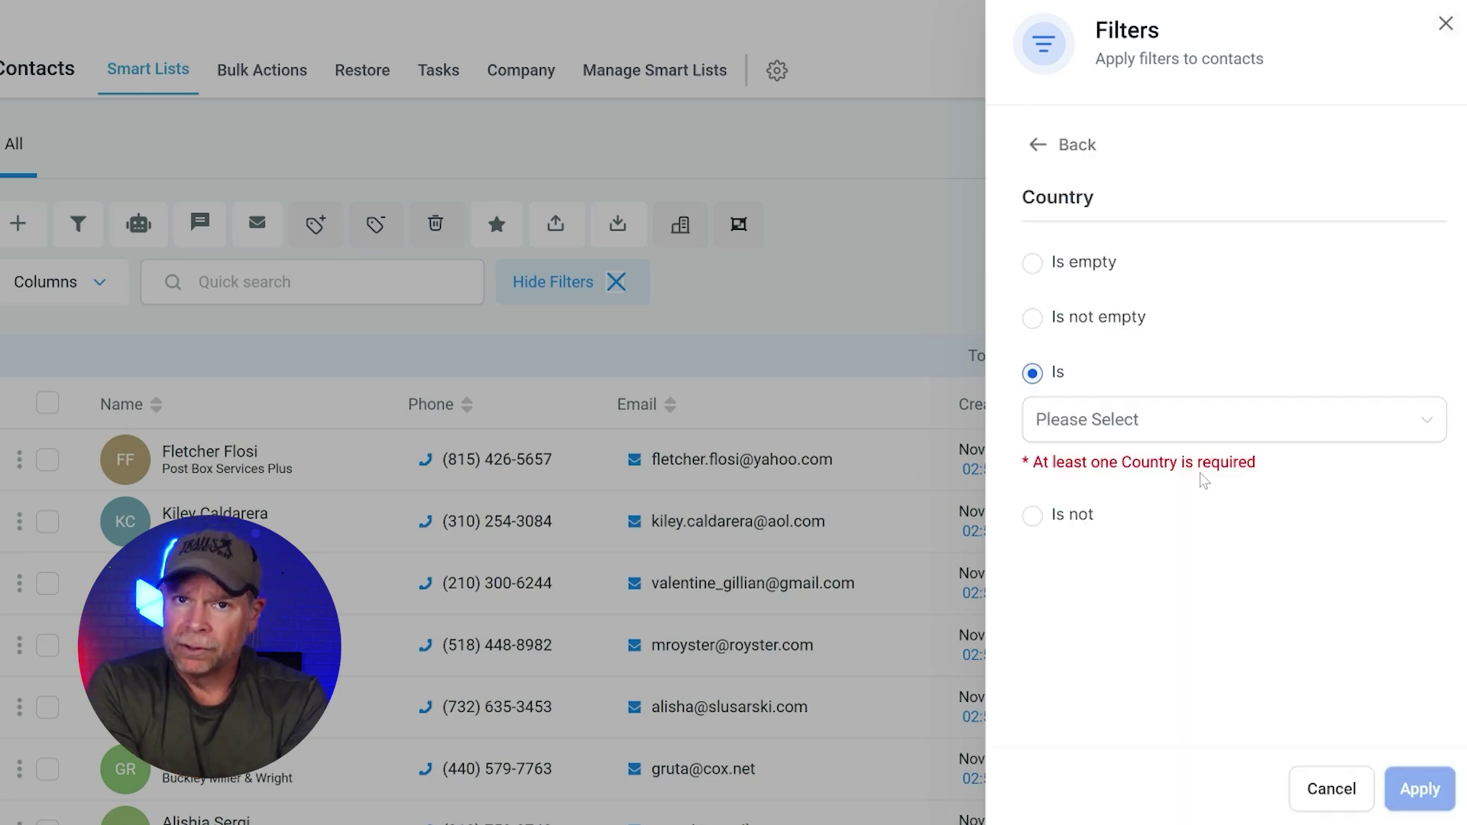
{"action": "left_click", "coordinate": [1196, 440]}
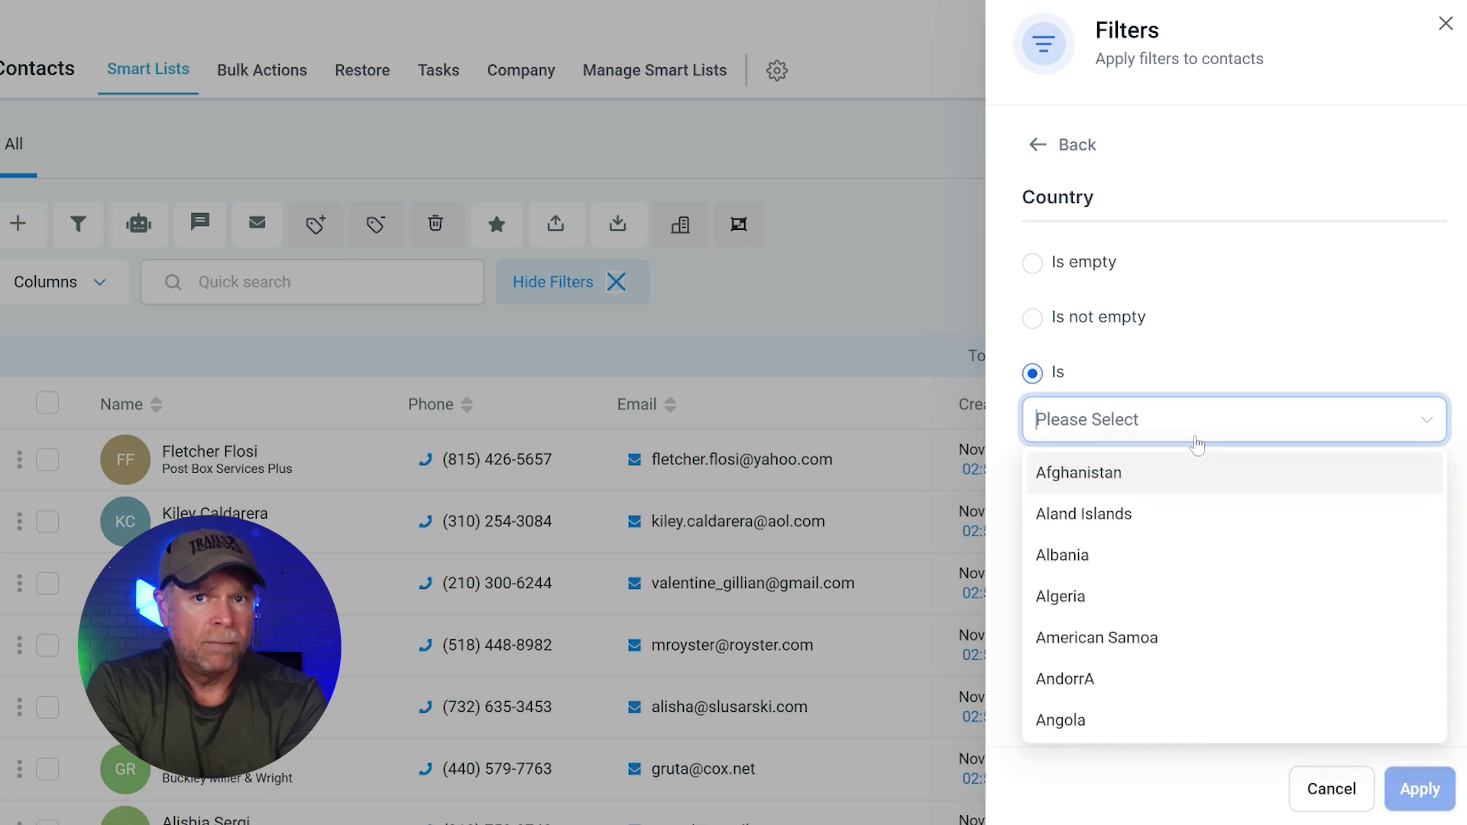
{"action": "type", "text": "uni"}
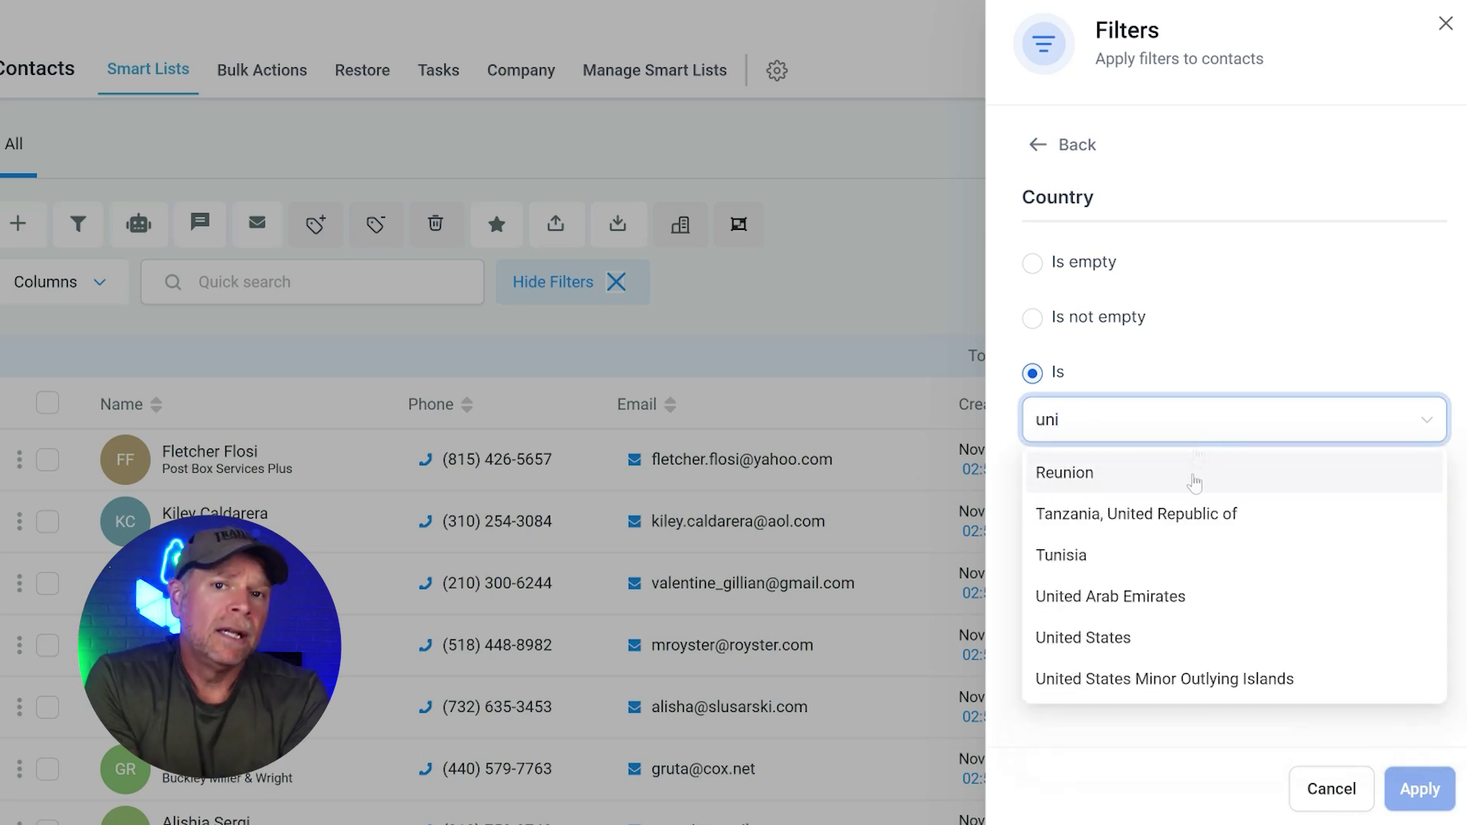
{"action": "left_click", "coordinate": [1093, 637]}
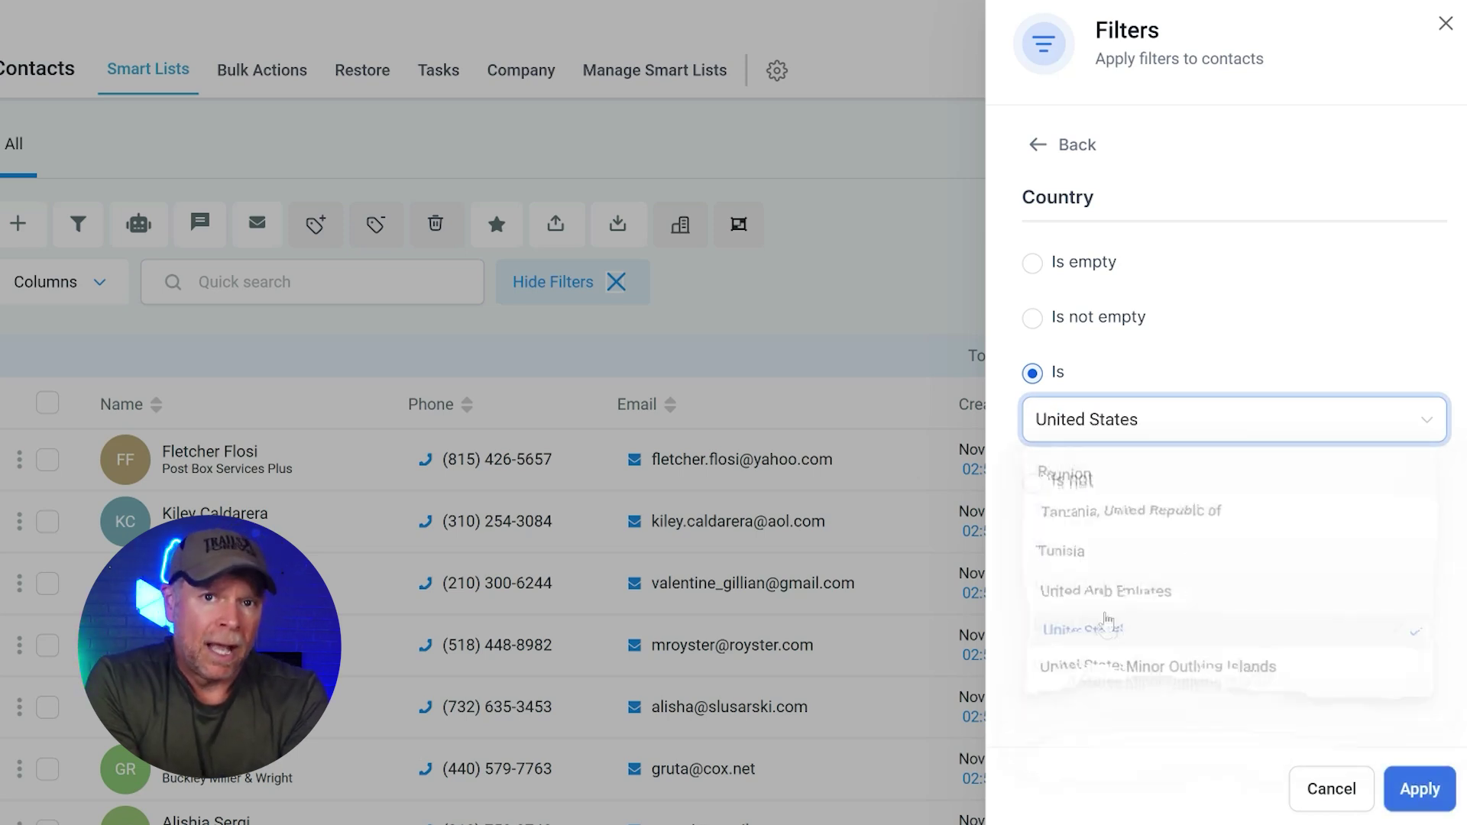
{"action": "left_click", "coordinate": [1408, 790]}
{"action": "left_click", "coordinate": [688, 655]}
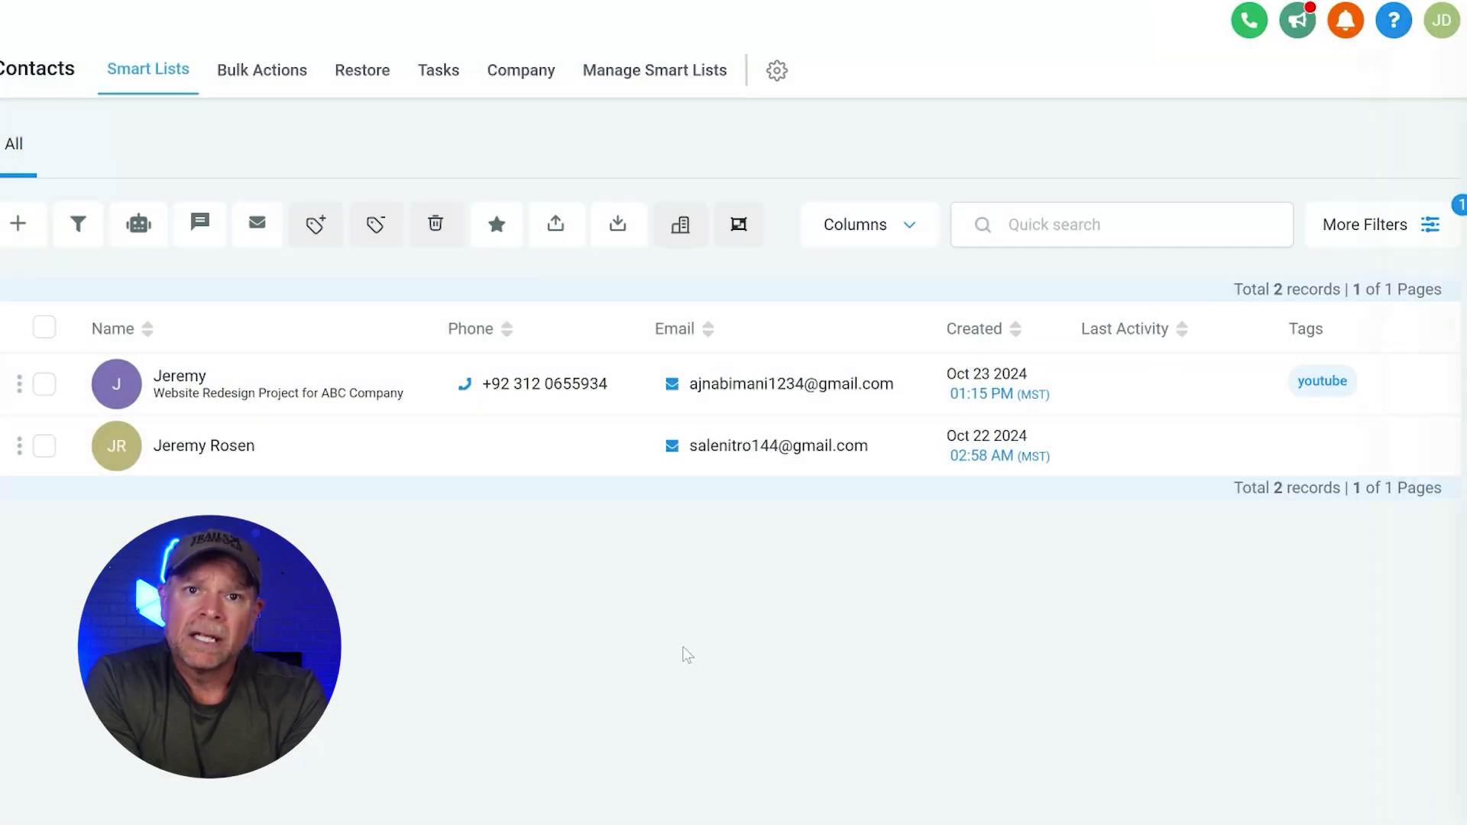